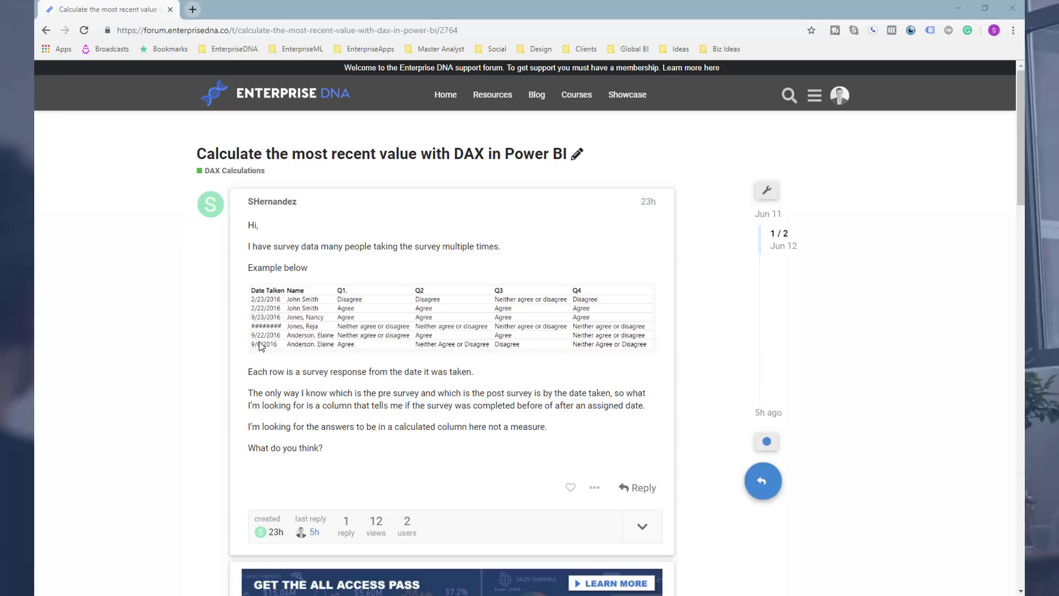
mouse_move(451, 318)
scroll(239, 313, "down", 2)
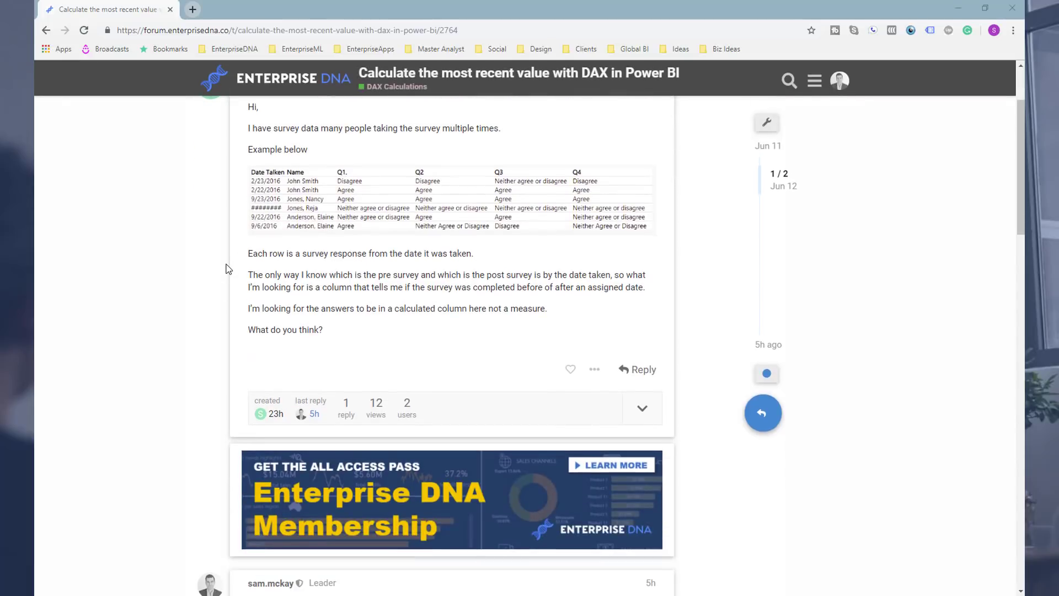
scroll(226, 268, "up", 2)
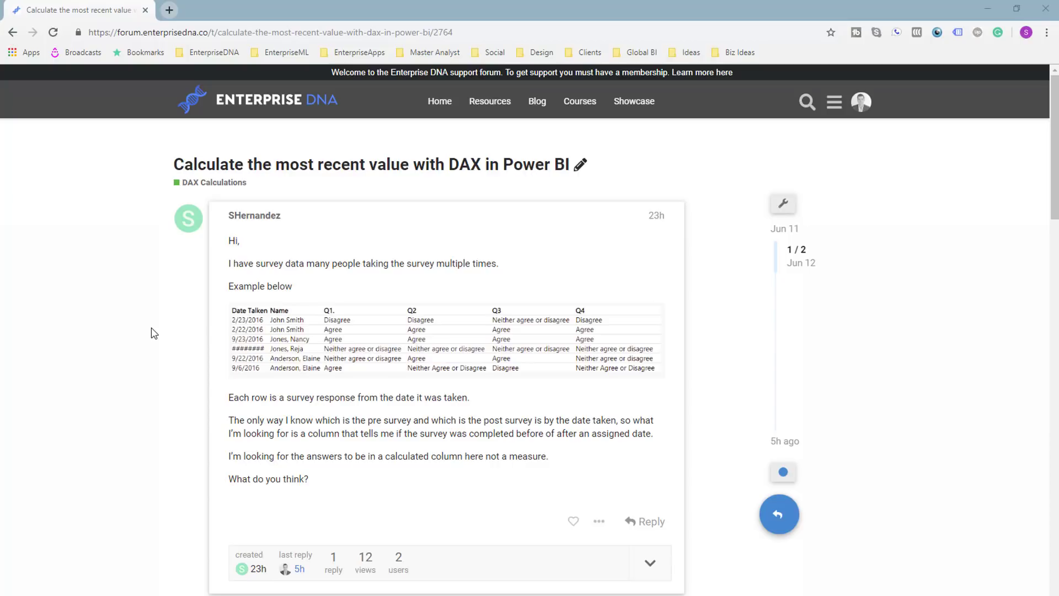
scroll(150, 331, "down", 2)
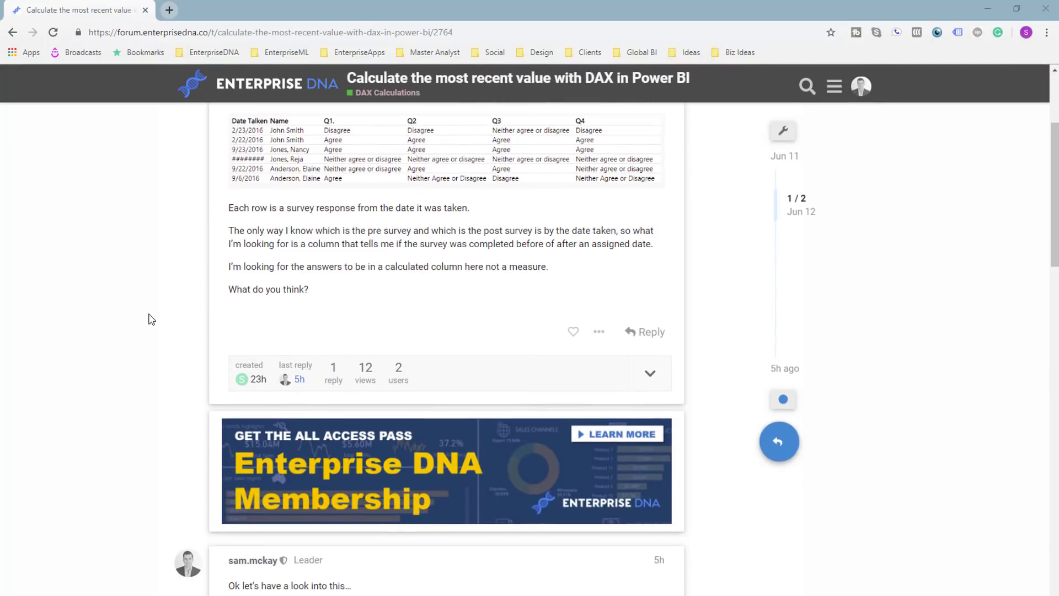
scroll(147, 308, "up", 2)
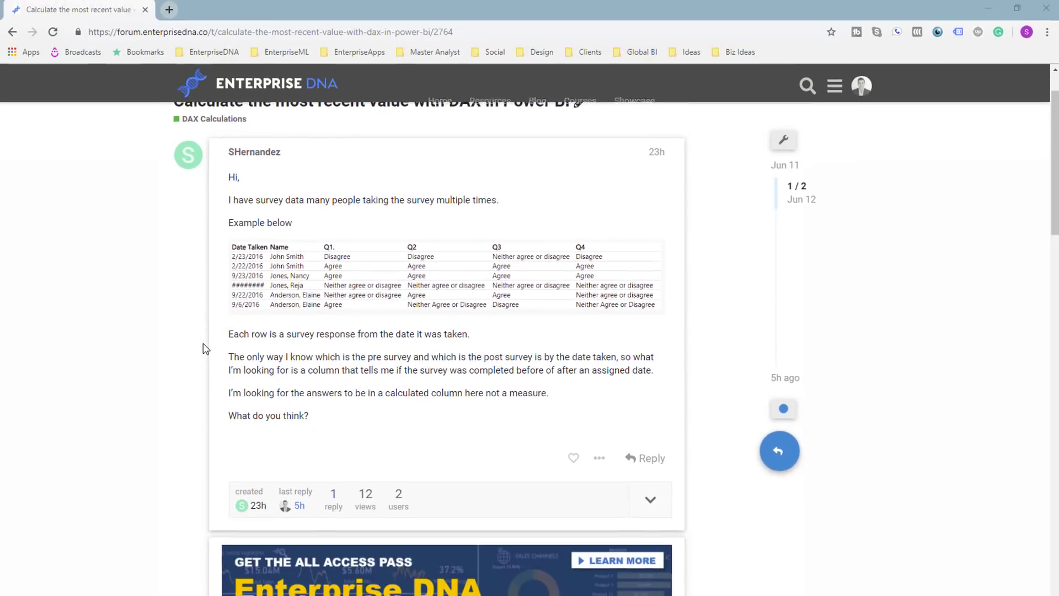
scroll(204, 349, "down", 3)
scroll(205, 349, "down", 2)
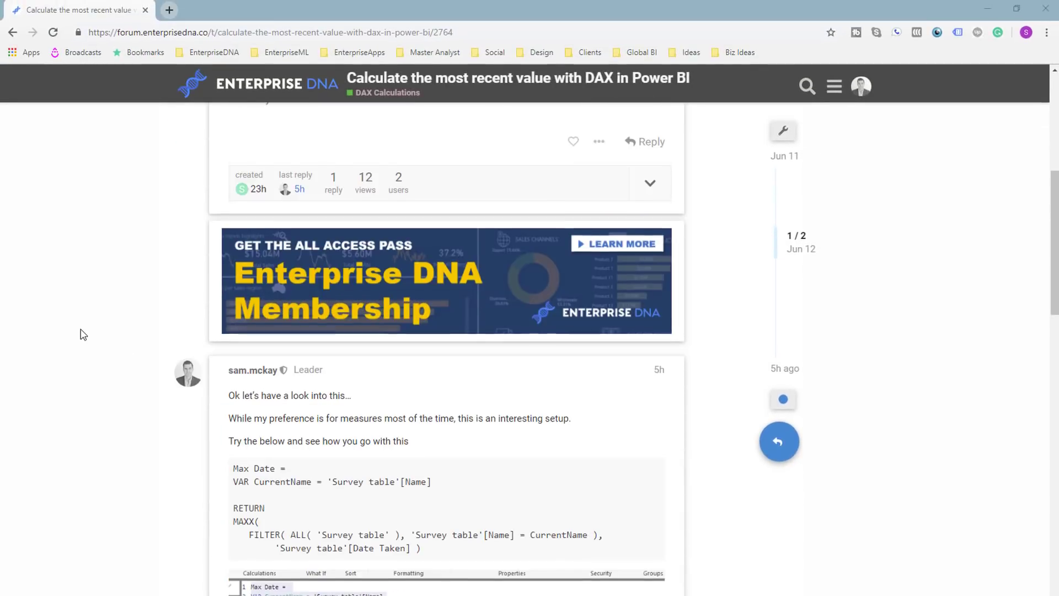
scroll(82, 334, "down", 3)
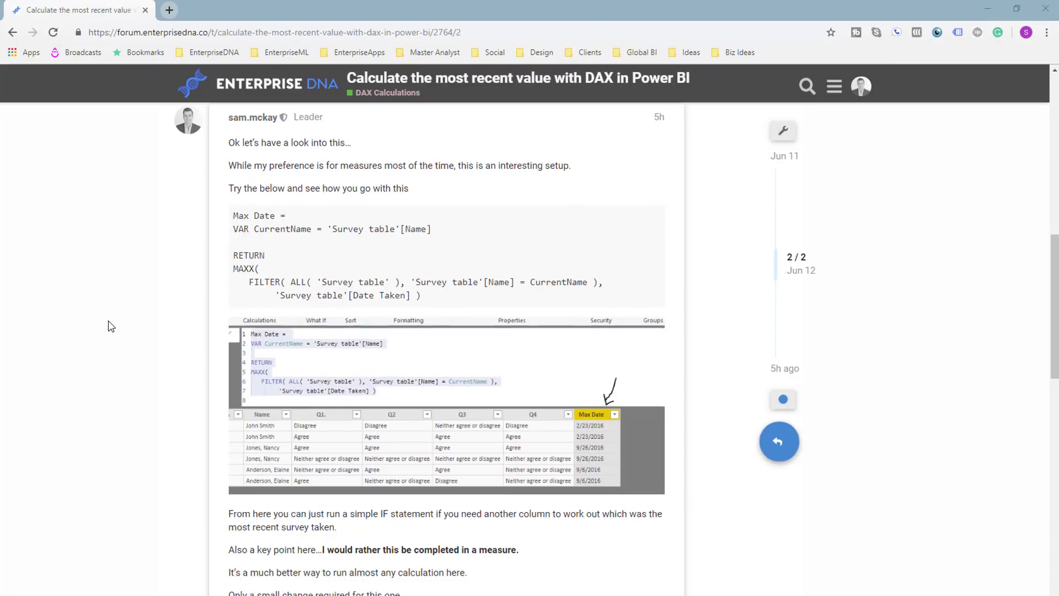
scroll(108, 326, "down", 2)
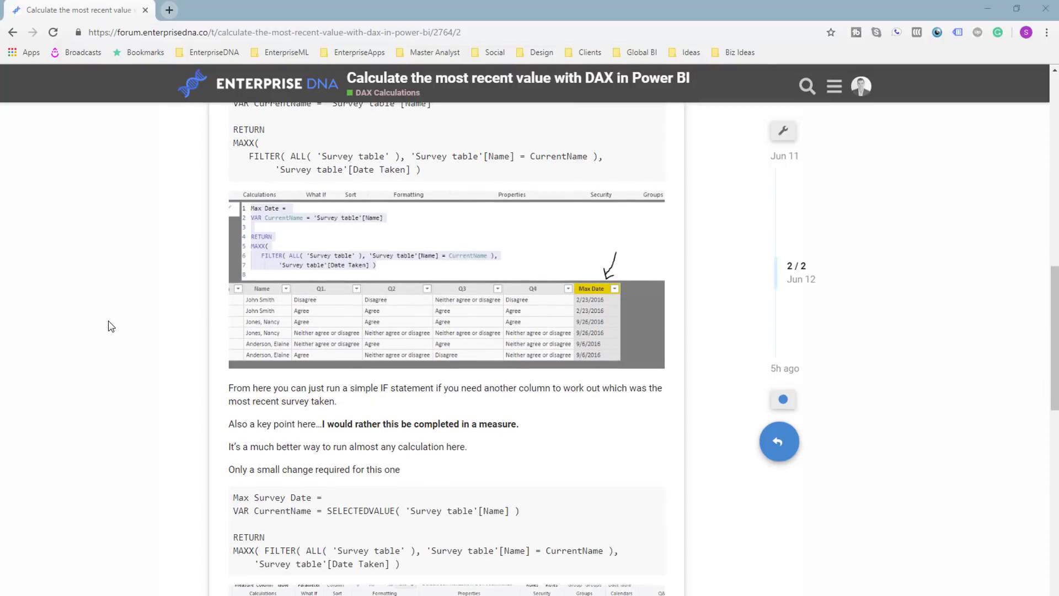
scroll(107, 326, "up", 2)
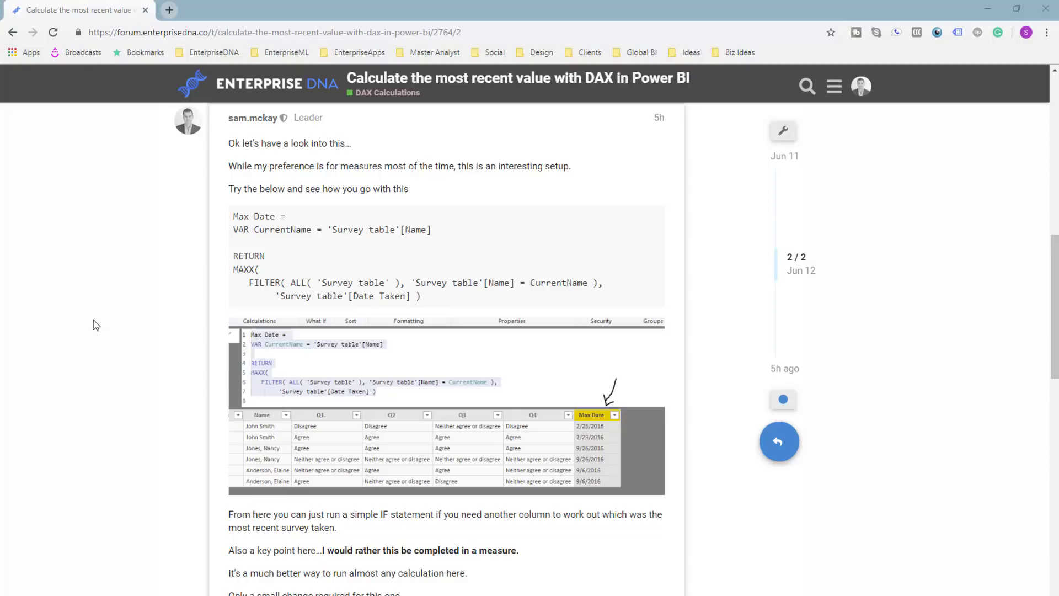
scroll(94, 324, "down", 1)
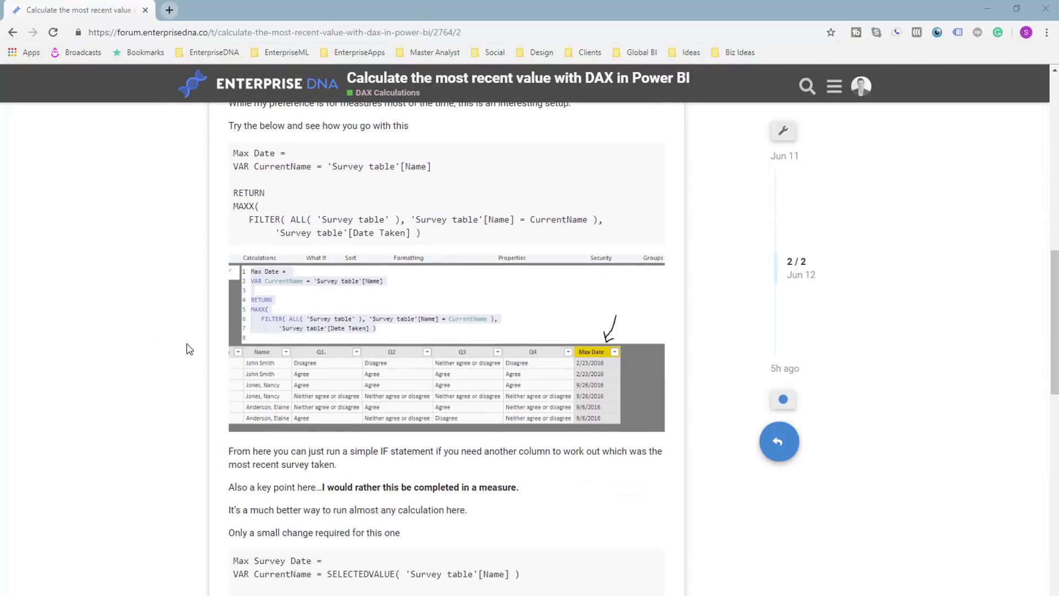
scroll(140, 316, "up", 2)
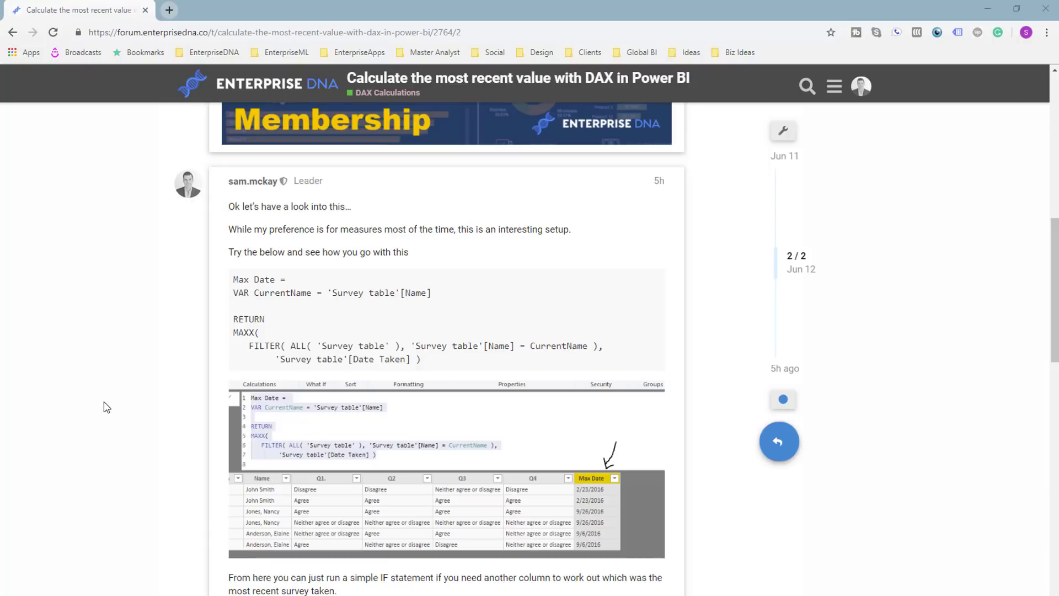
scroll(169, 376, "down", 2)
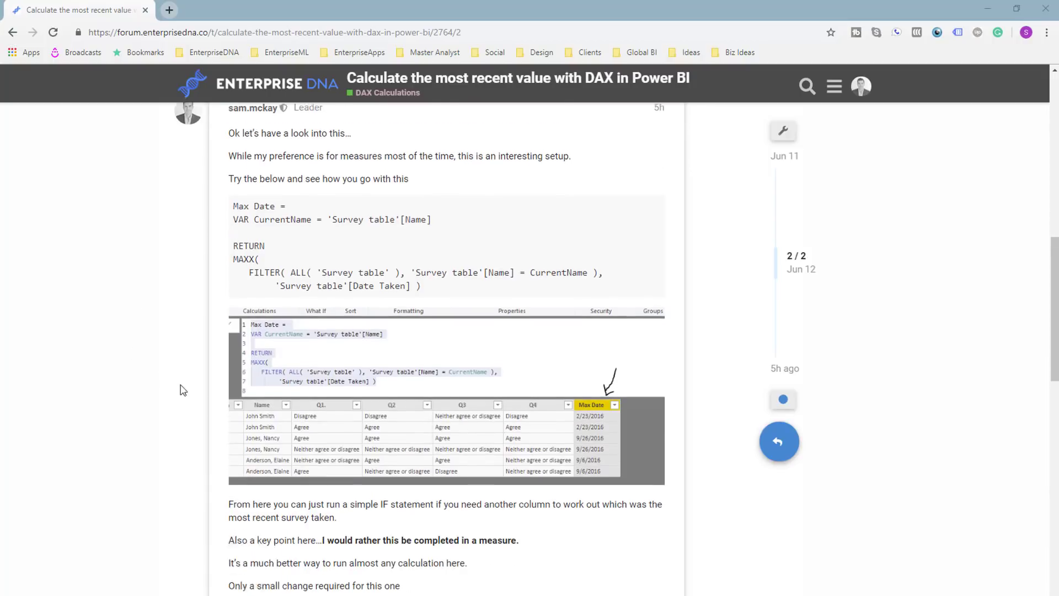
Switch to the Survey Data table in Power BI and widen its Name column
key("alt+Tab")
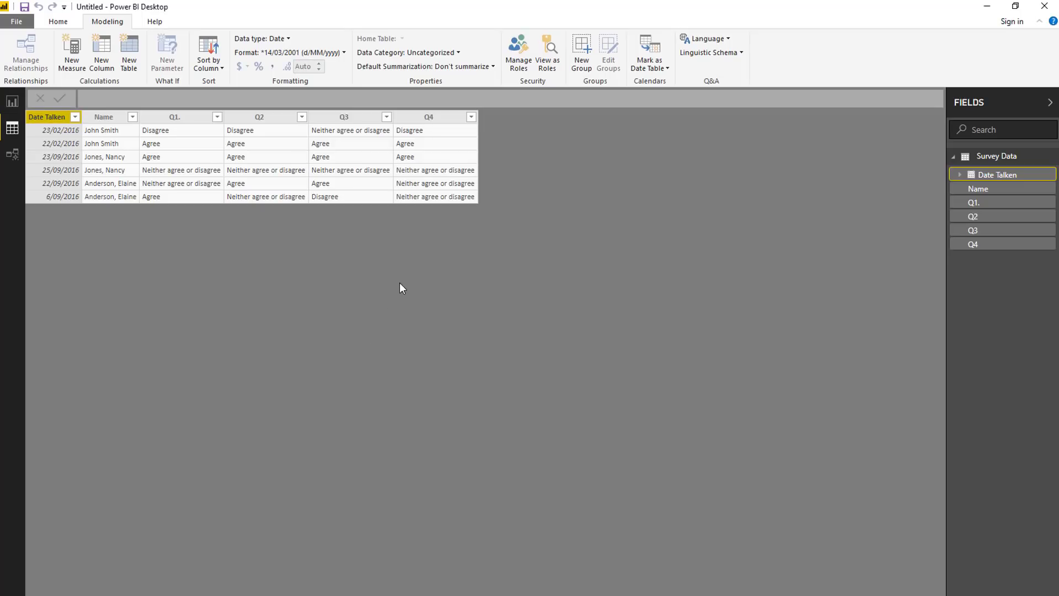
key("alt+Tab")
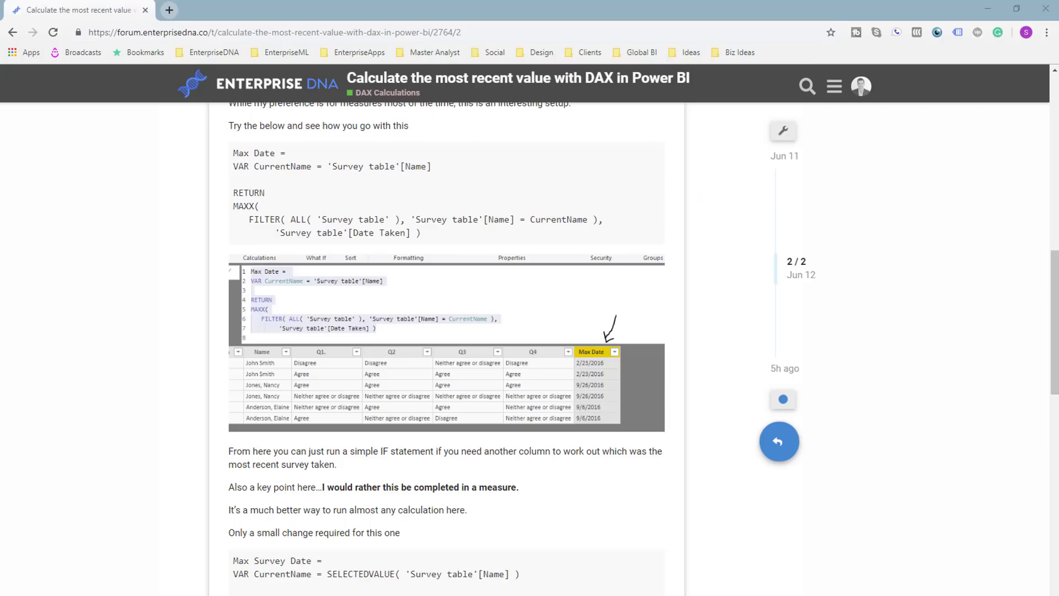
key("alt+Tab")
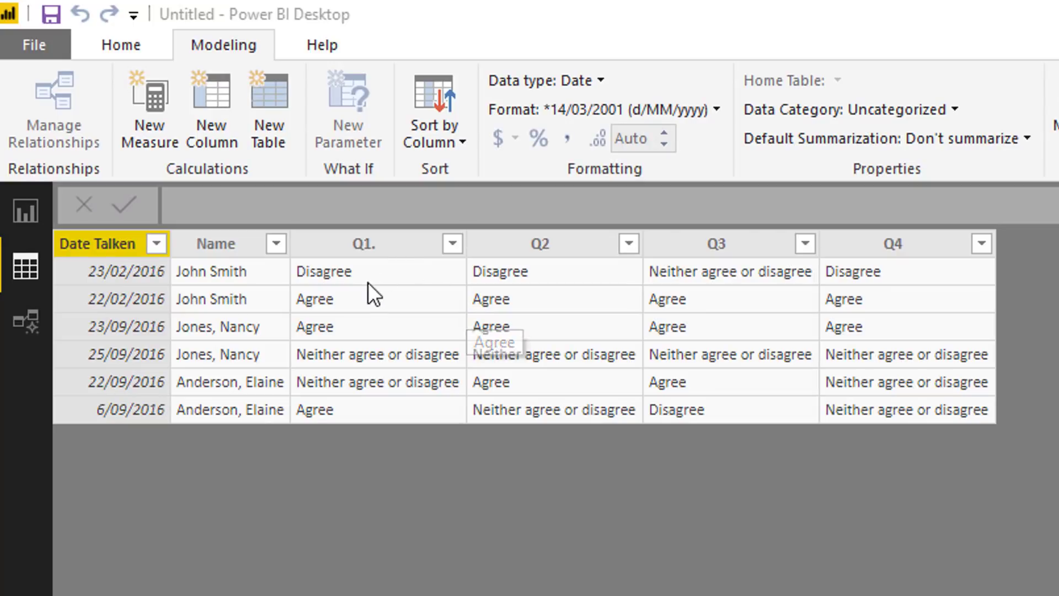
left_click_drag(288, 248, 309, 241)
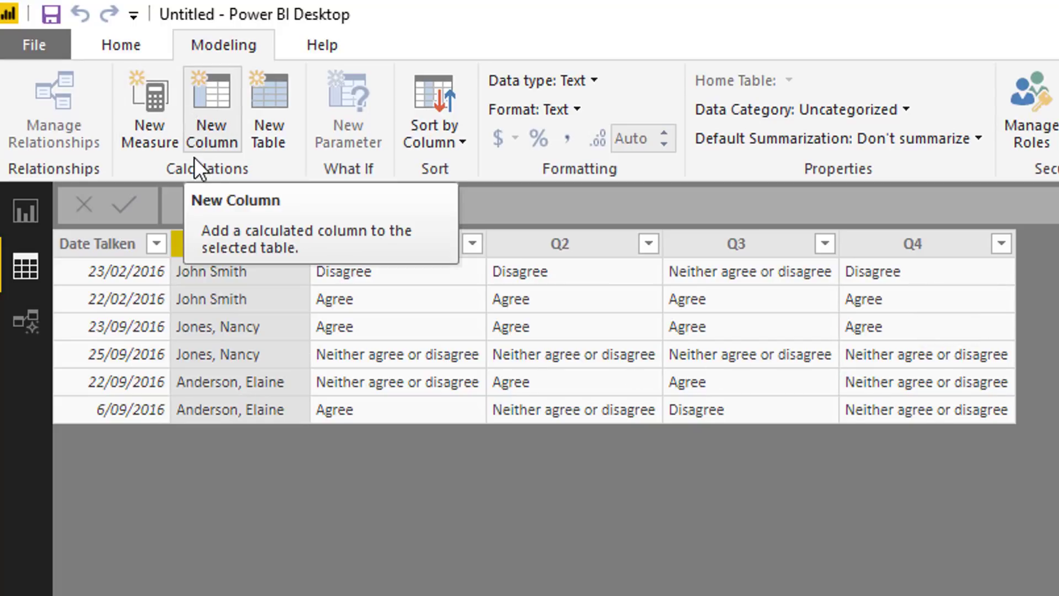
Create a Max Date column declaring VAR CurrentName = 'Survey Data'[Name] followed by a RETURN line
left_click(212, 124)
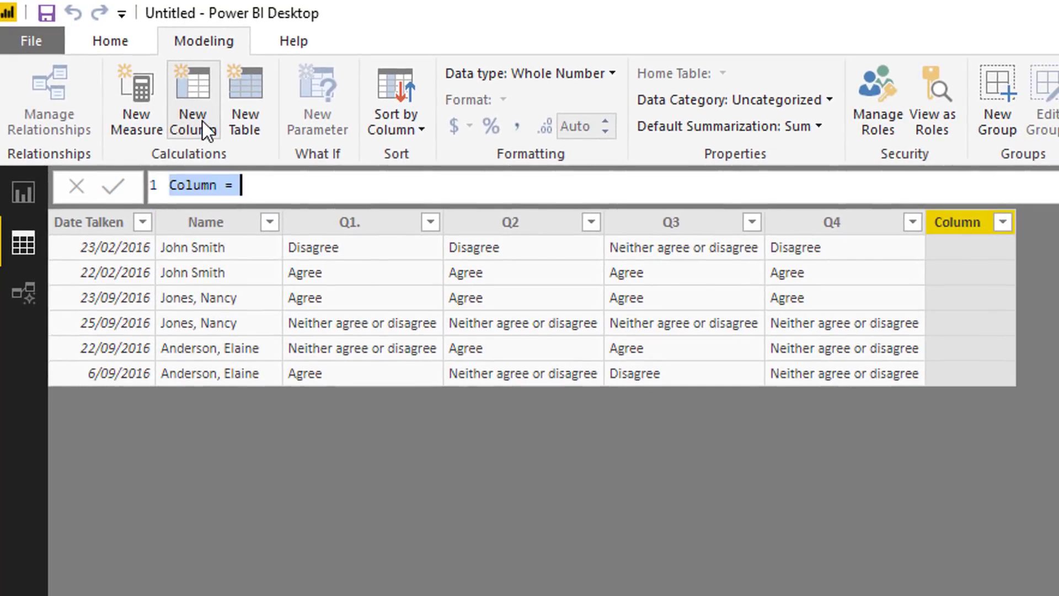
type("Max Da")
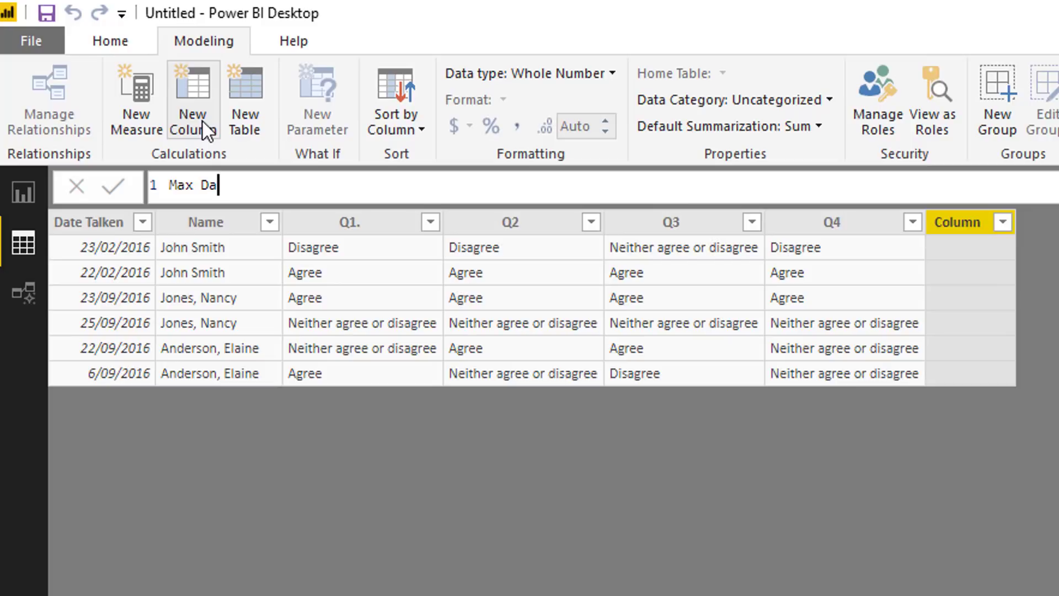
type("te")
type(" =")
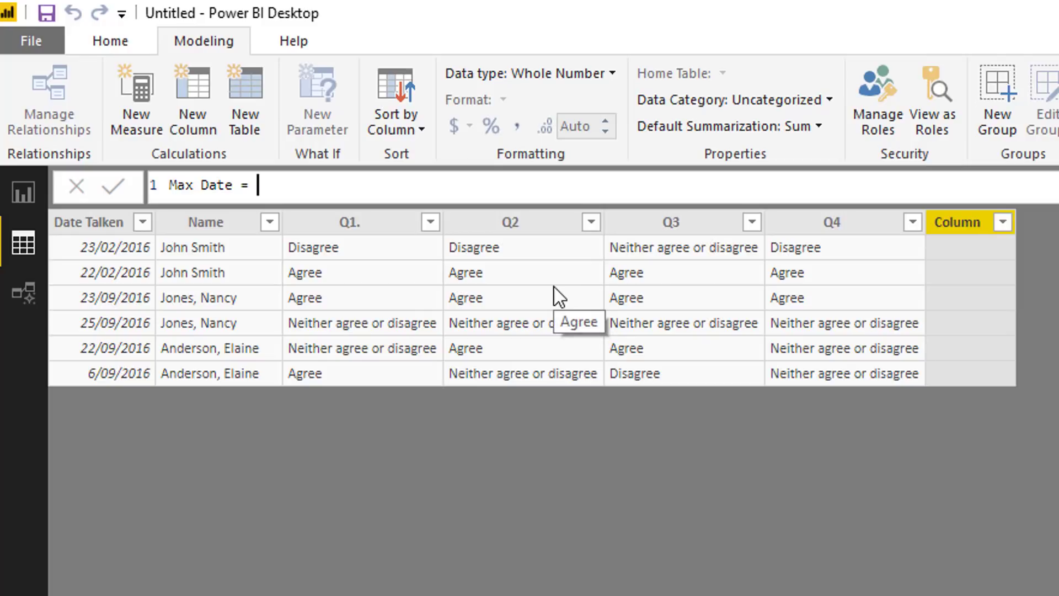
key("shift+Return")
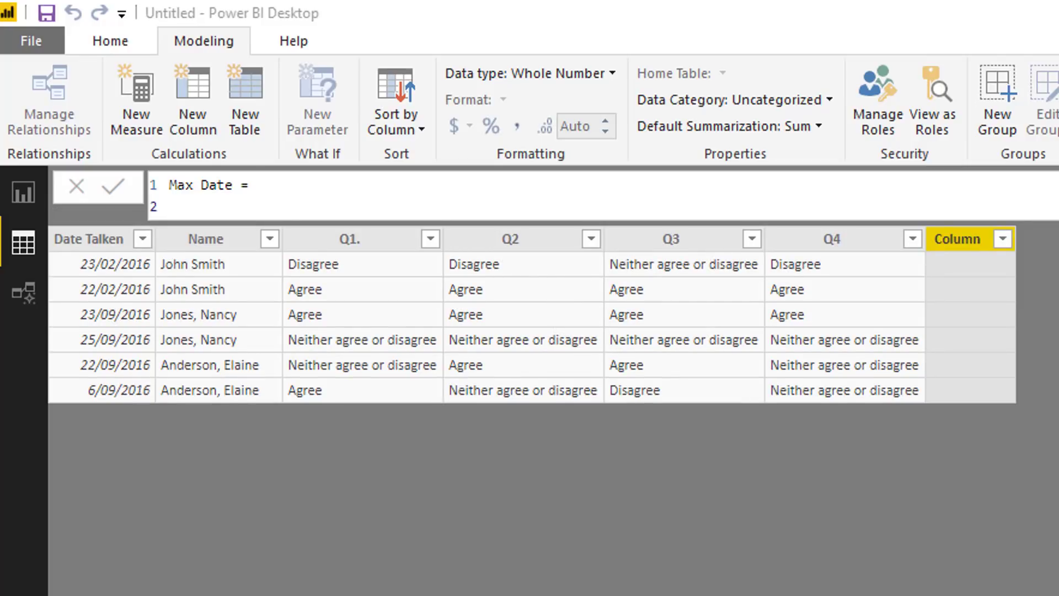
left_click(221, 203)
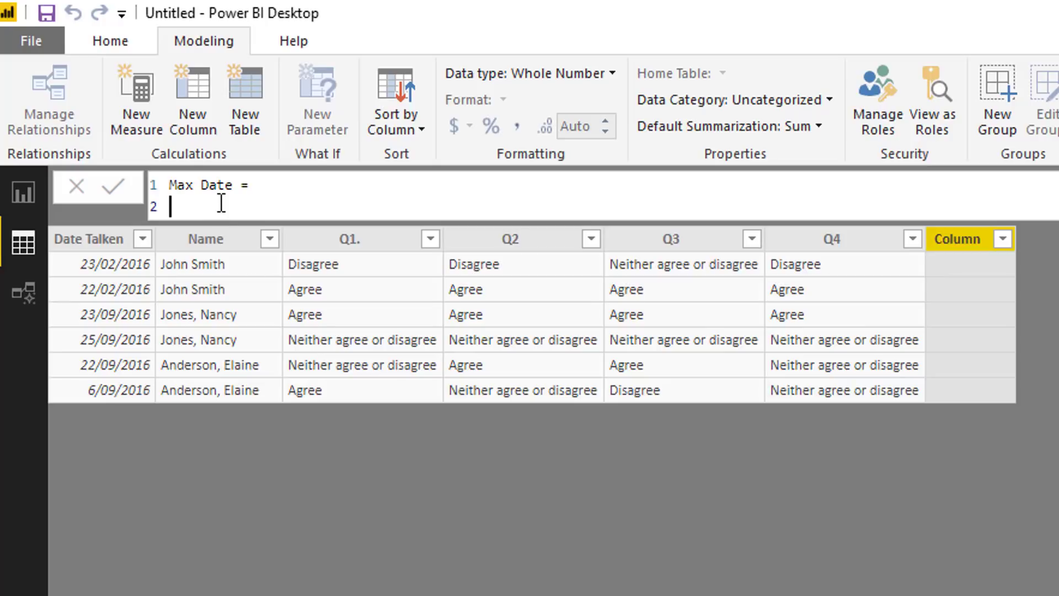
type("VAR C")
type("urrent")
type("Name = ")
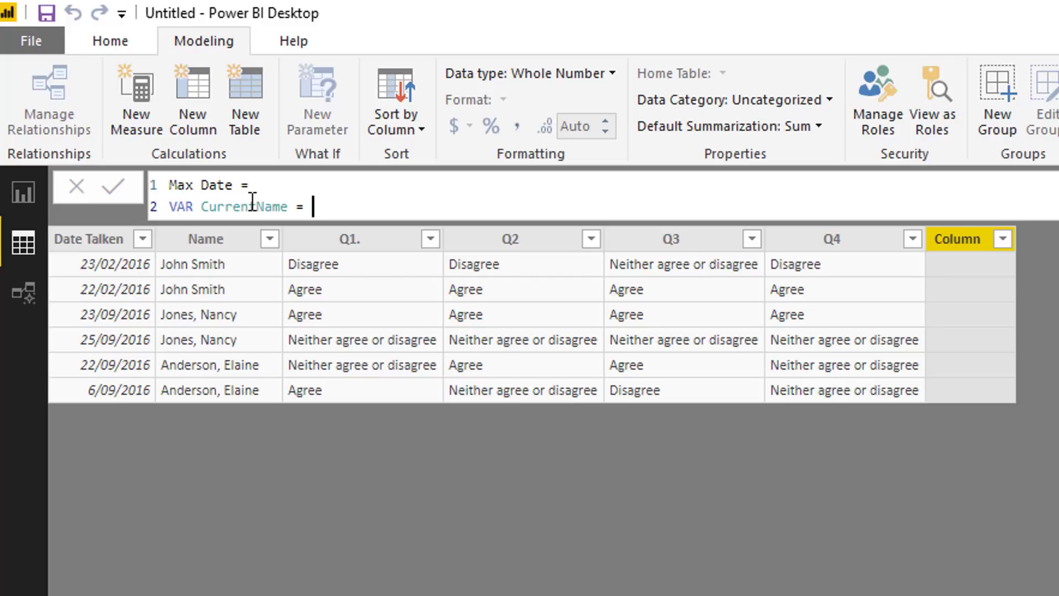
type("Name")
key("Tab")
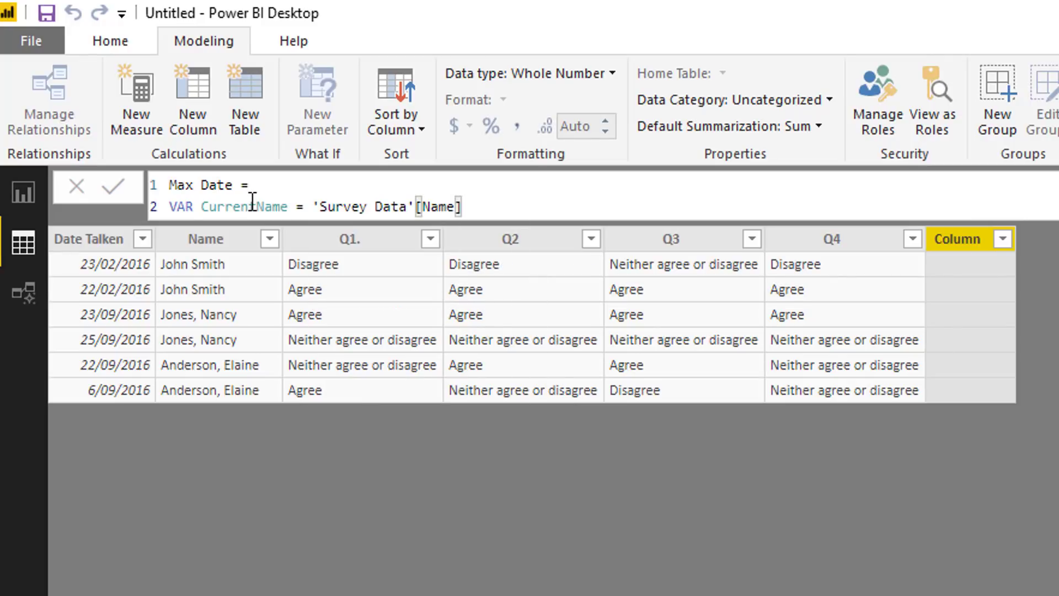
key("shift+Return")
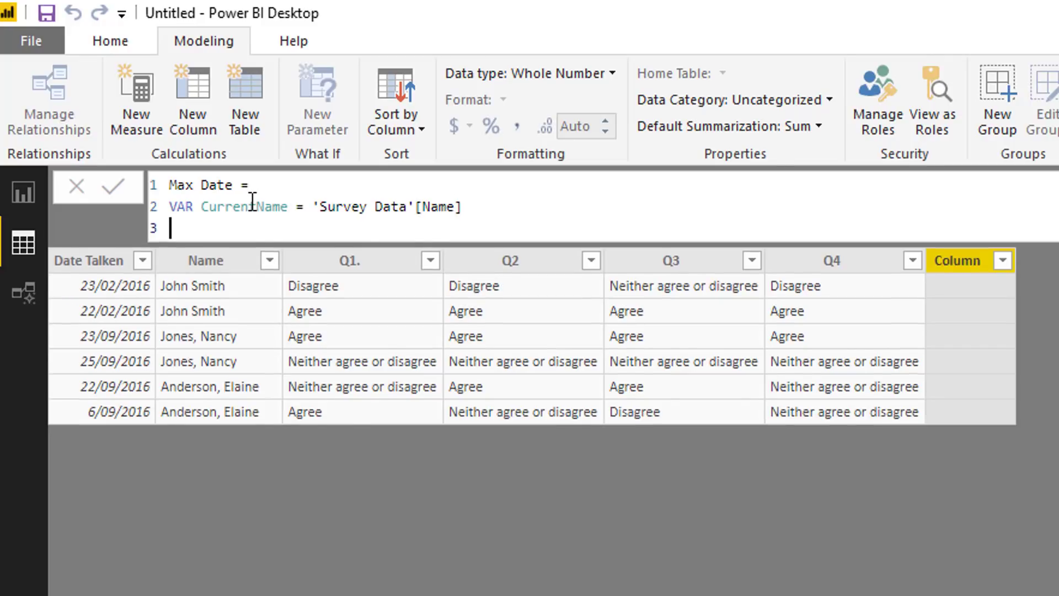
key("shift+Return")
type("RETURN")
key("shift+Return")
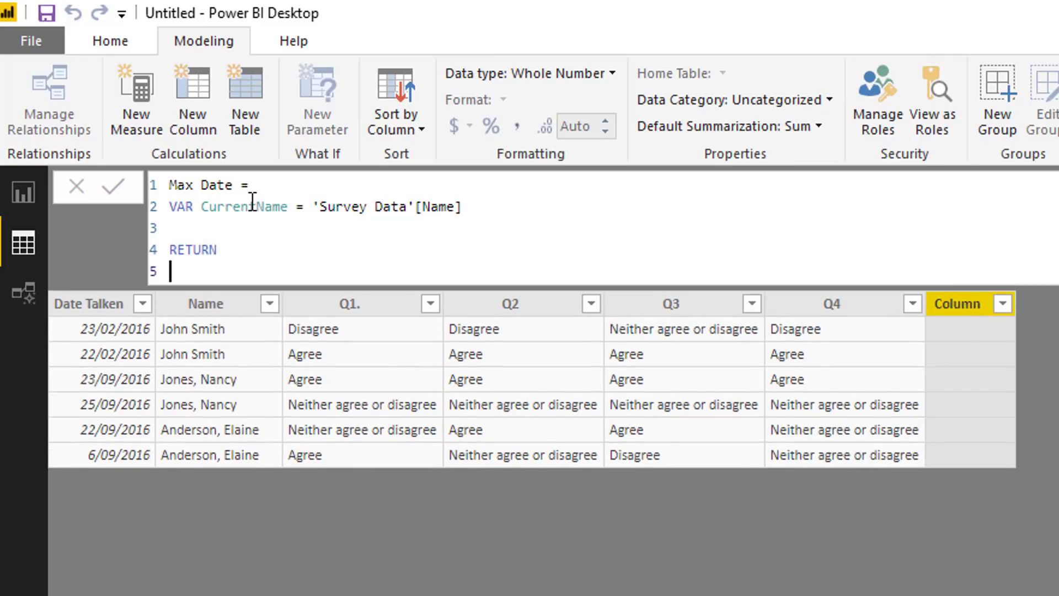
type("MA")
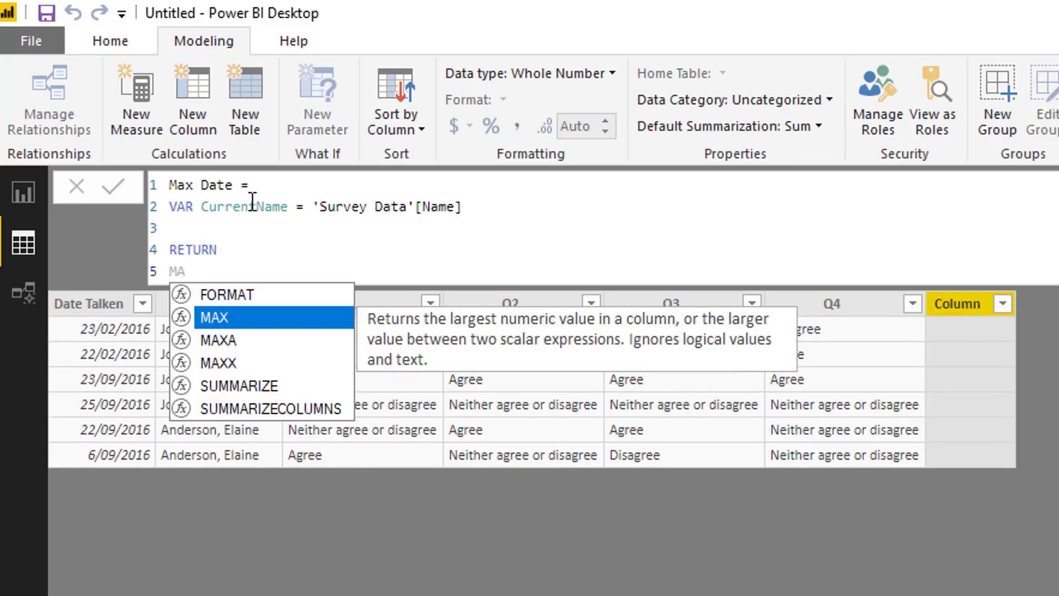
Make RETURN use MAXX with FILTER( ALL('Survey Data') ) on an indented new line
key("Down")
key("Down")
key("Tab")
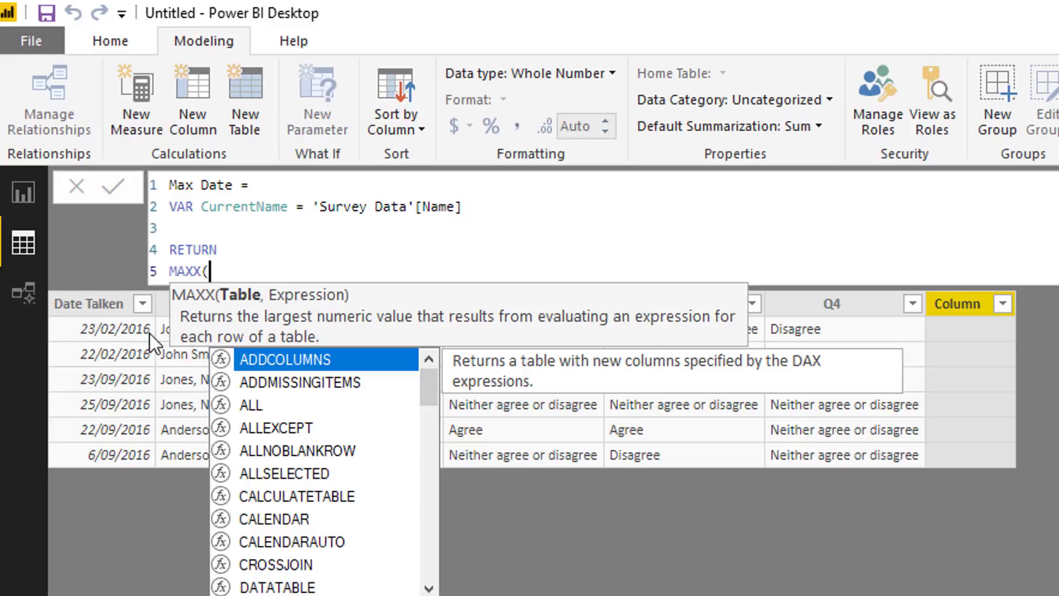
left_click(987, 256)
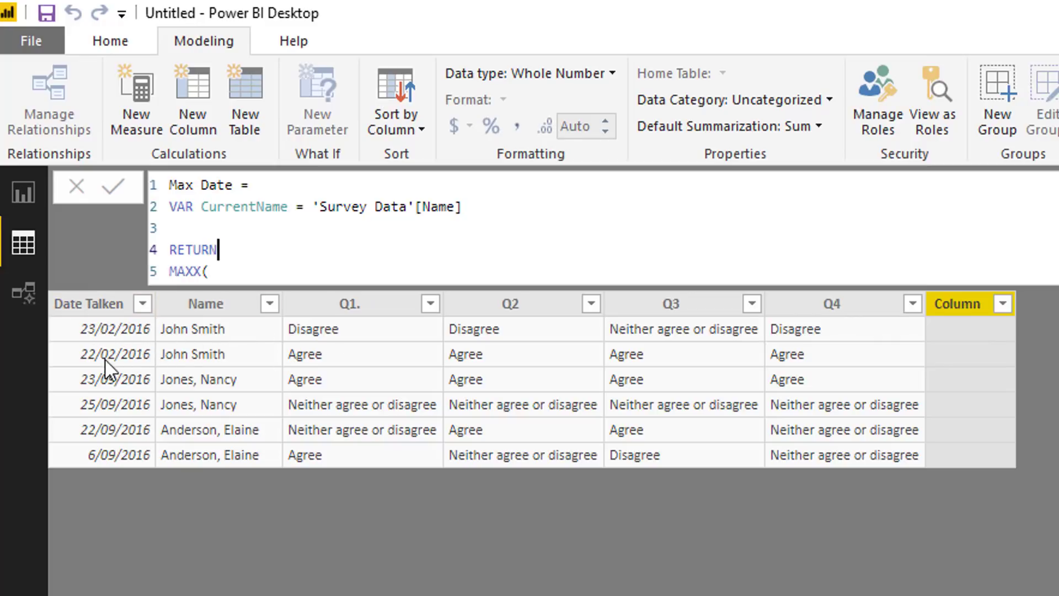
left_click(299, 264)
key("shift+Return")
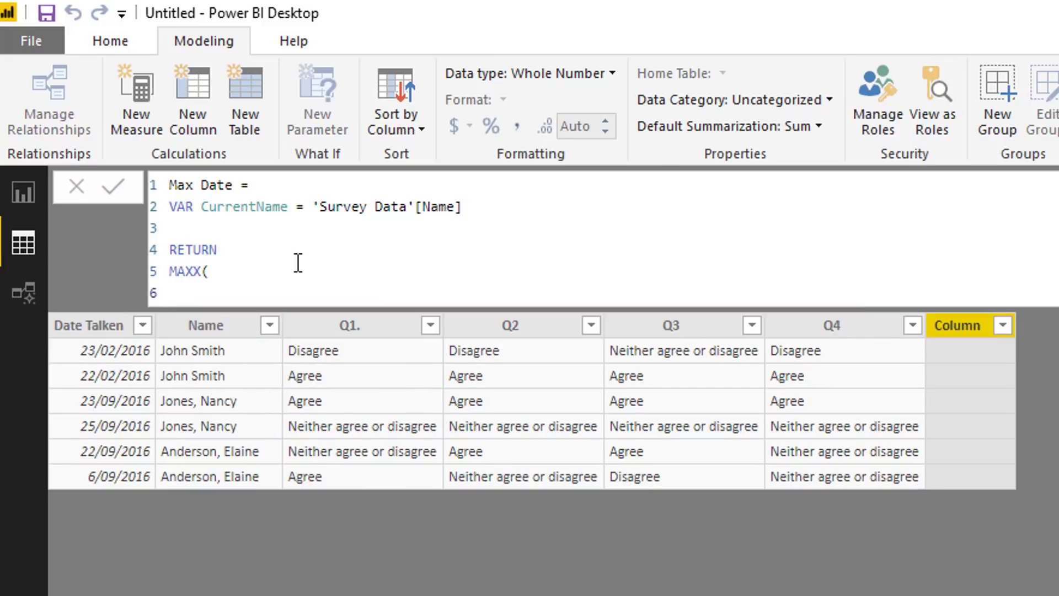
key("Tab")
type("FILTER( ")
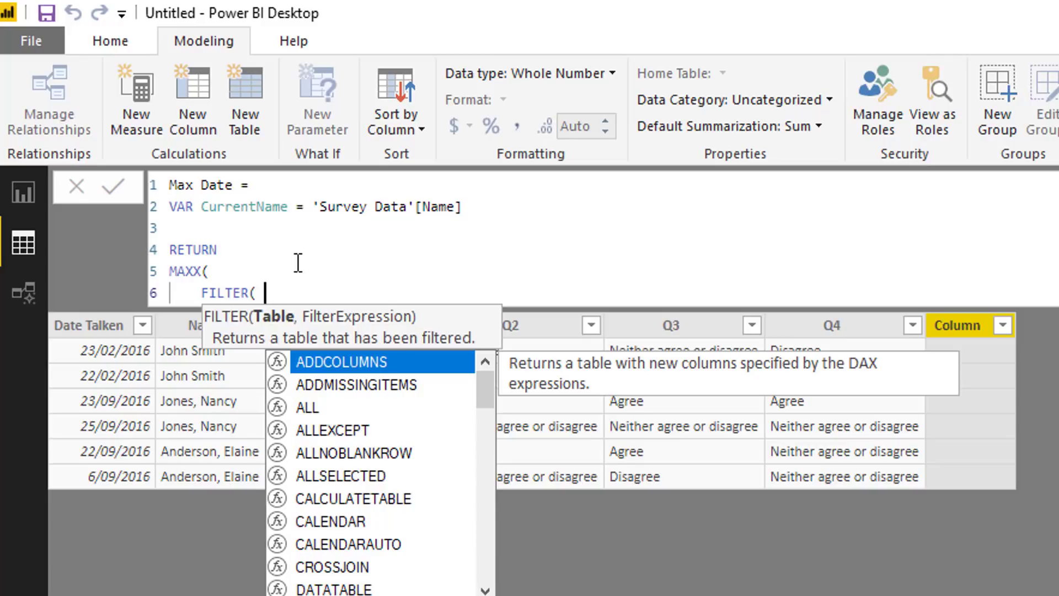
type("ALL(")
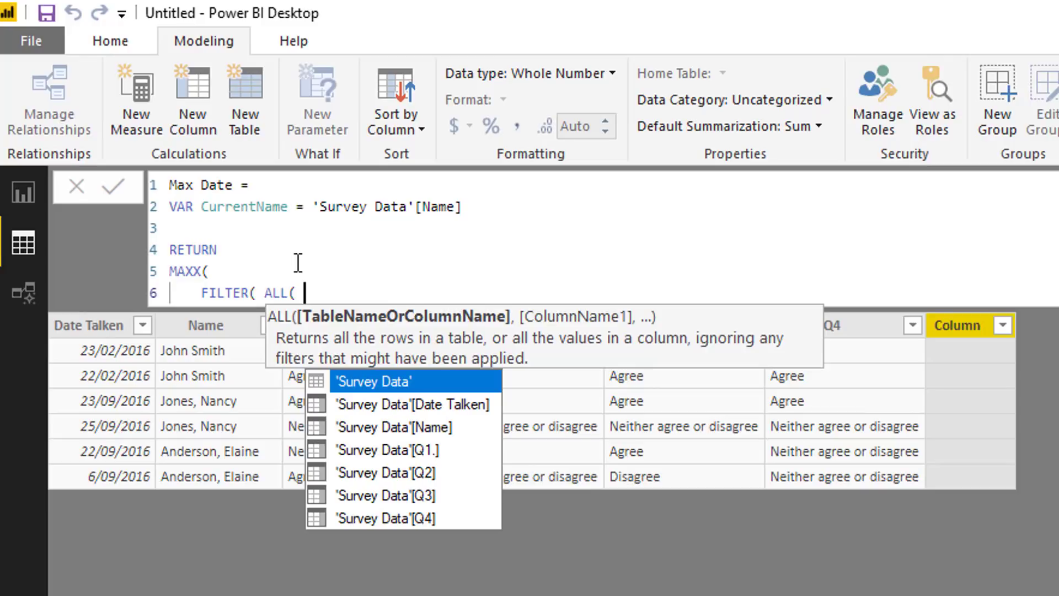
type("'Sur")
key("Up")
key("Tab")
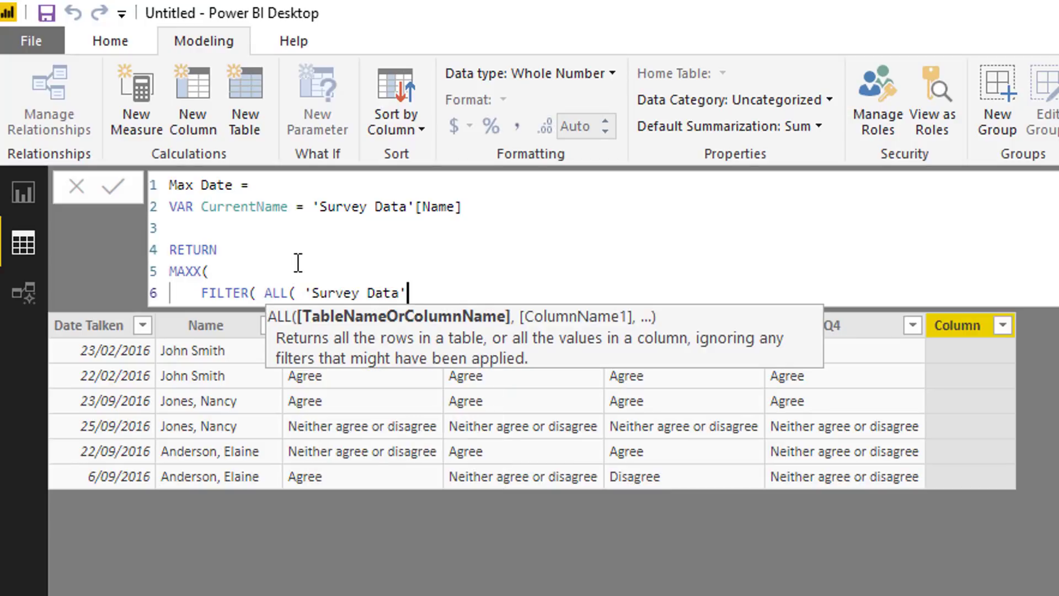
type(")")
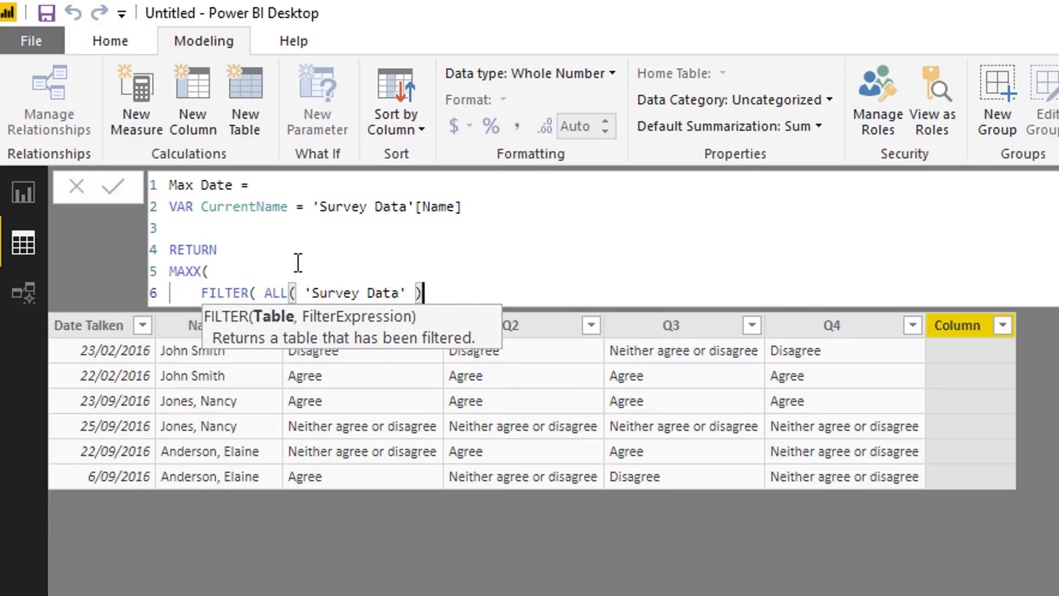
type(",")
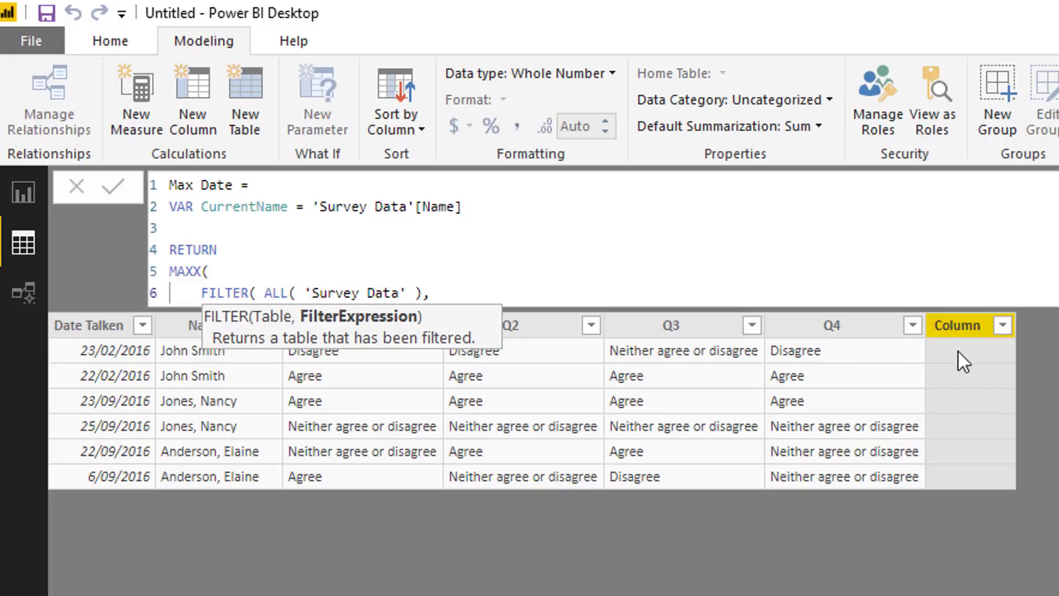
type("))")
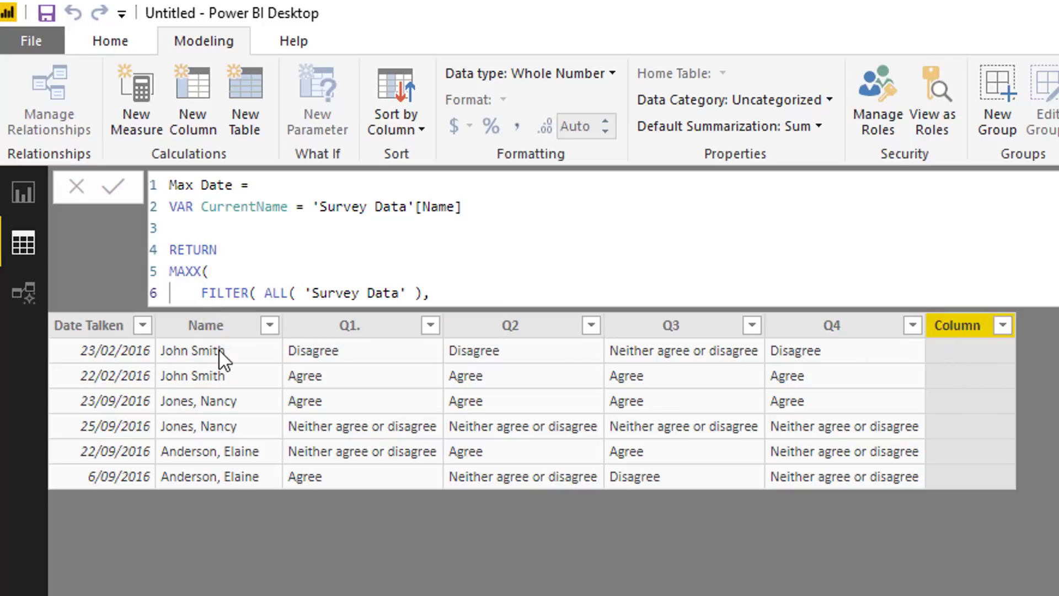
Add the filter condition 'Survey Data'[Name] = CurrentName and join it onto the FILTER line
key("Return")
key("BackSpace")
type(")")
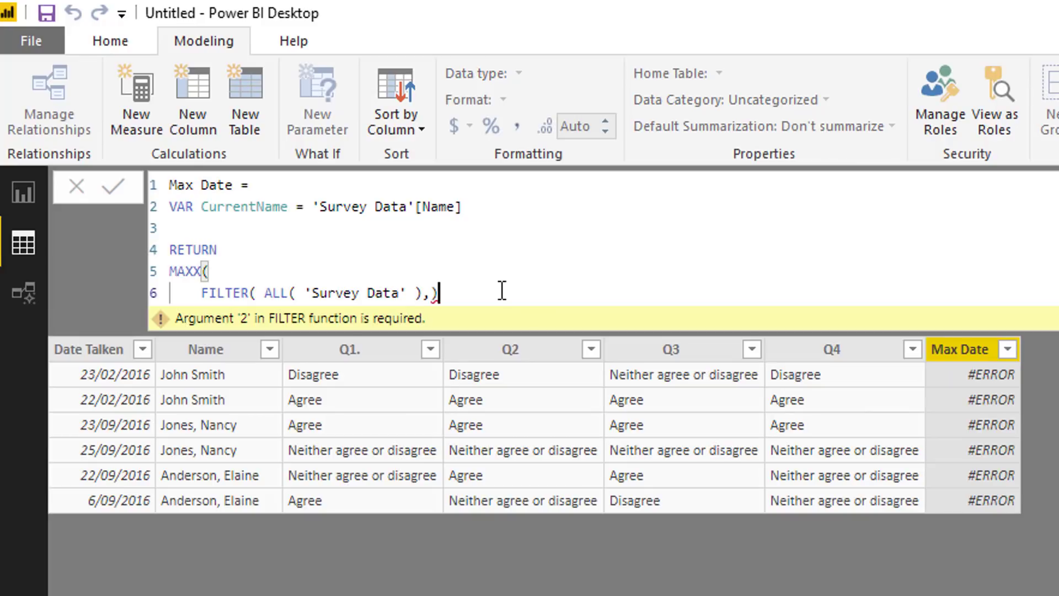
key("BackSpace")
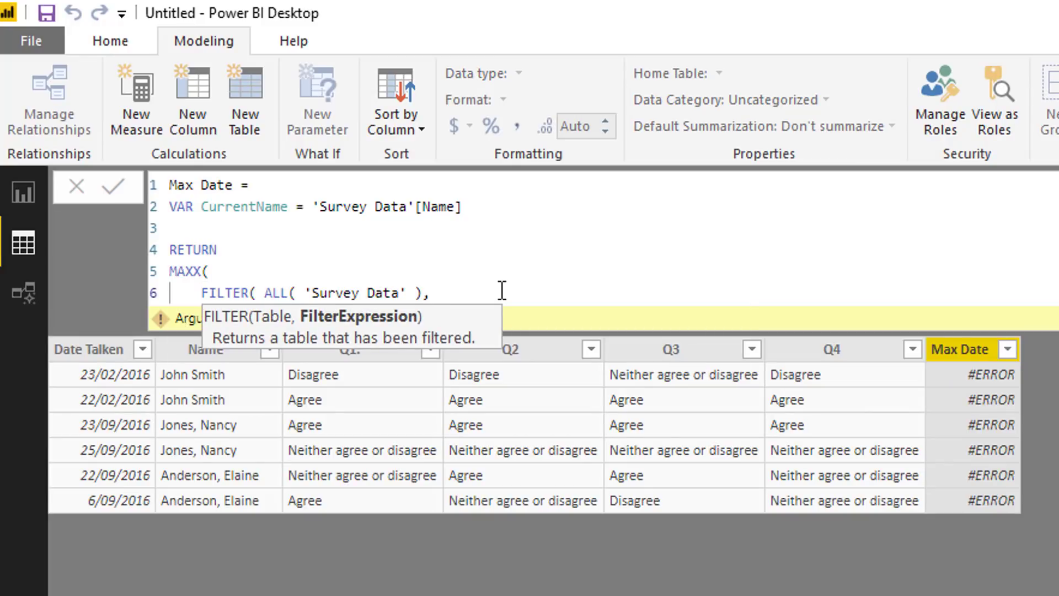
key("shift+Return")
key("Tab")
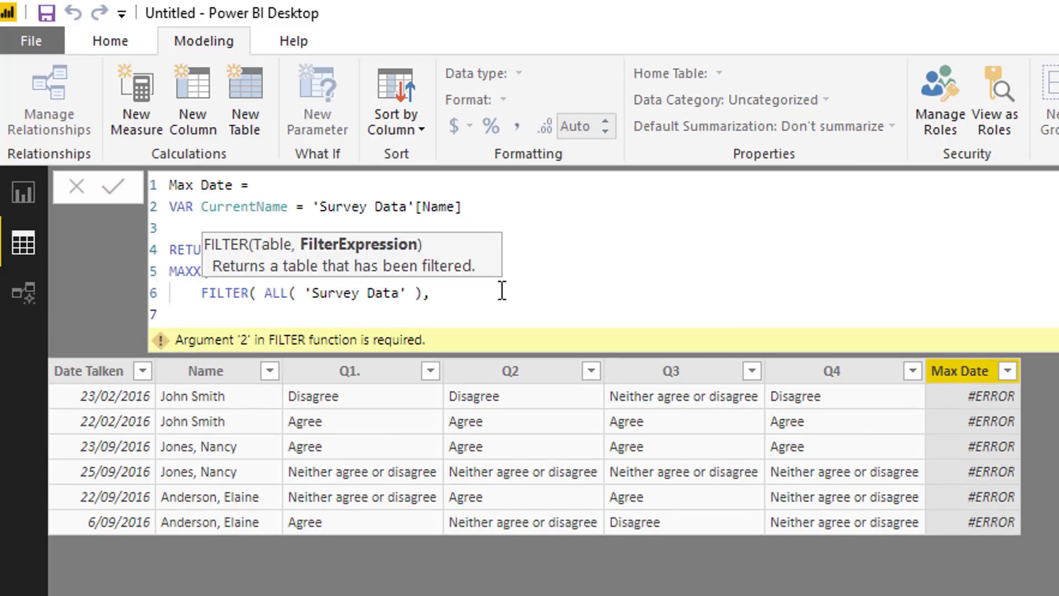
type("Name")
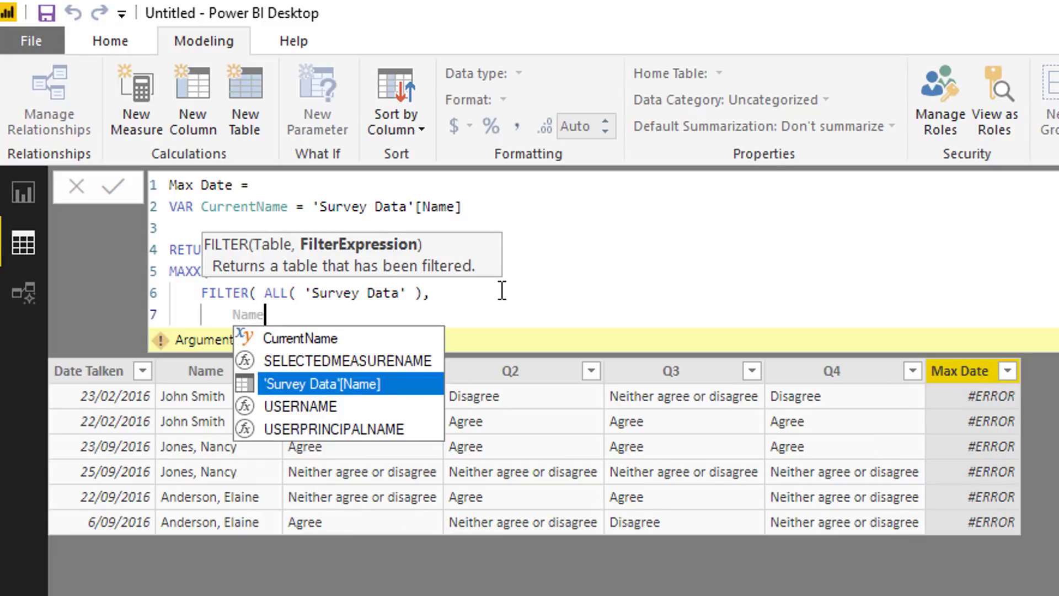
key("Tab")
type("= Cur")
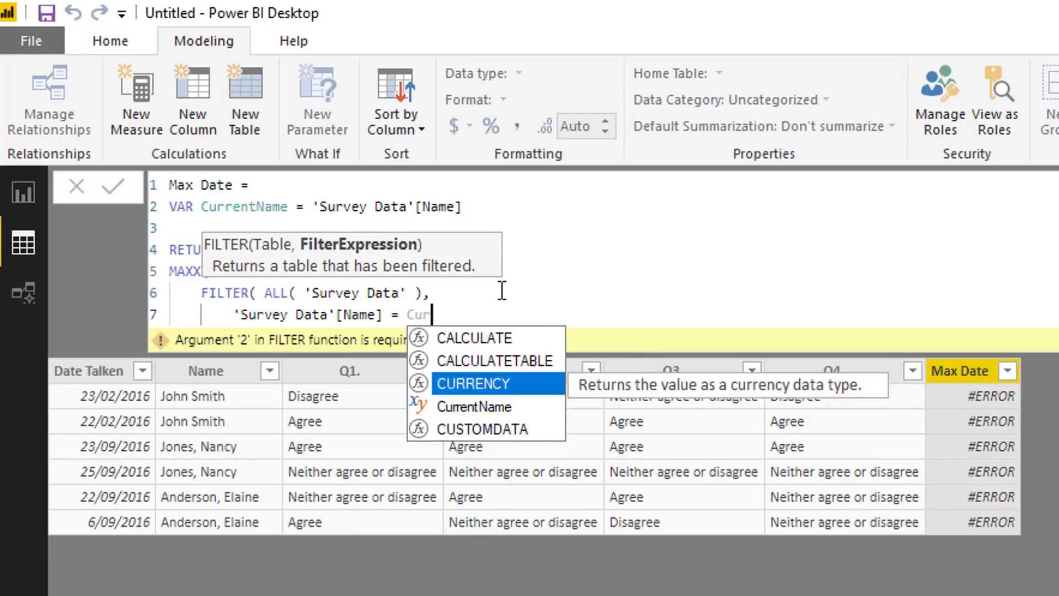
type("r")
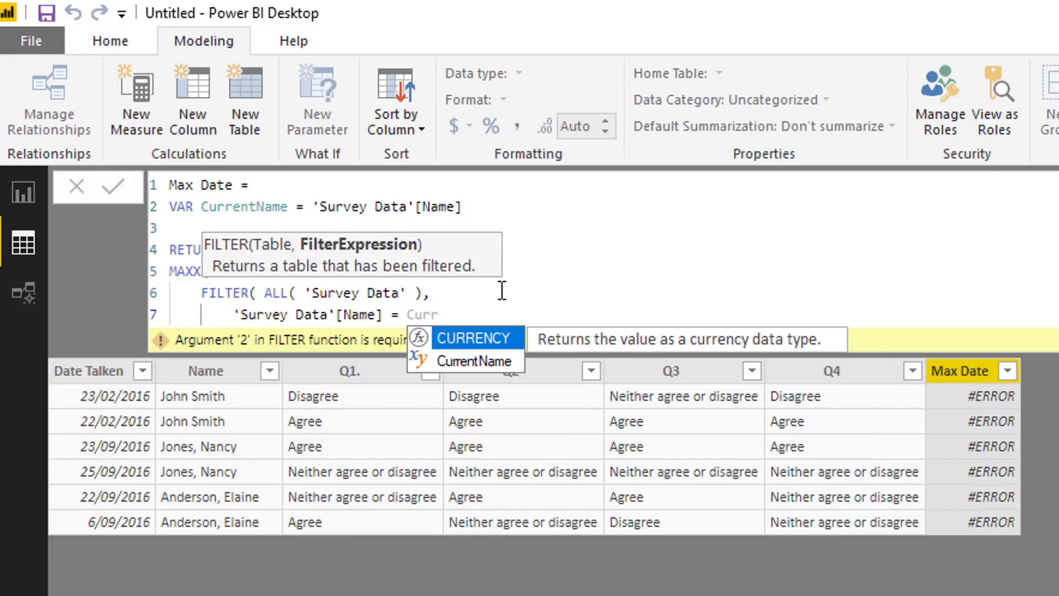
key("Down")
key("Tab")
type(")")
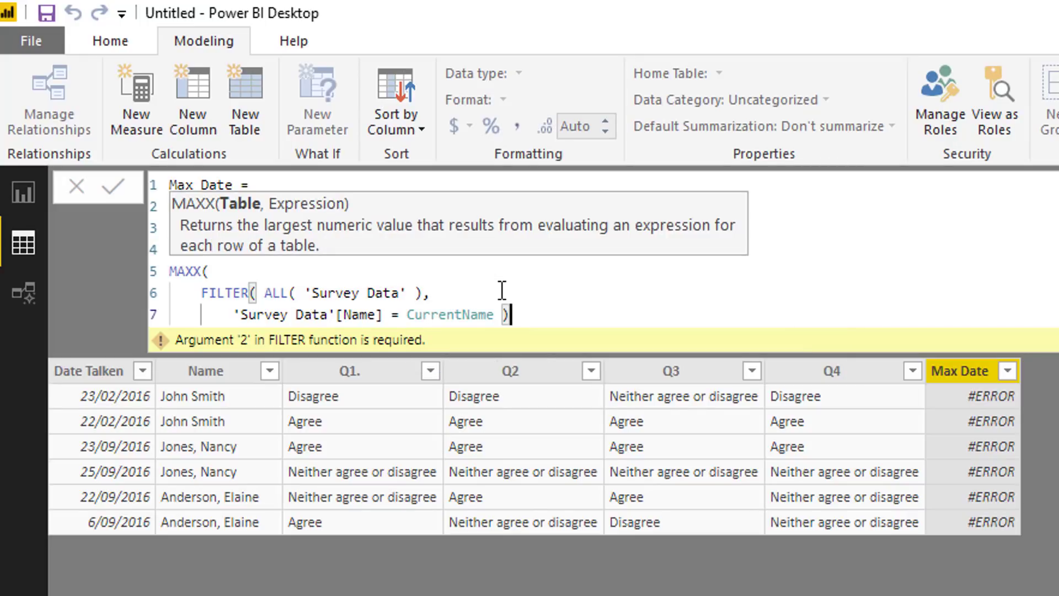
left_click(236, 315)
left_click_drag(235, 315, 177, 315)
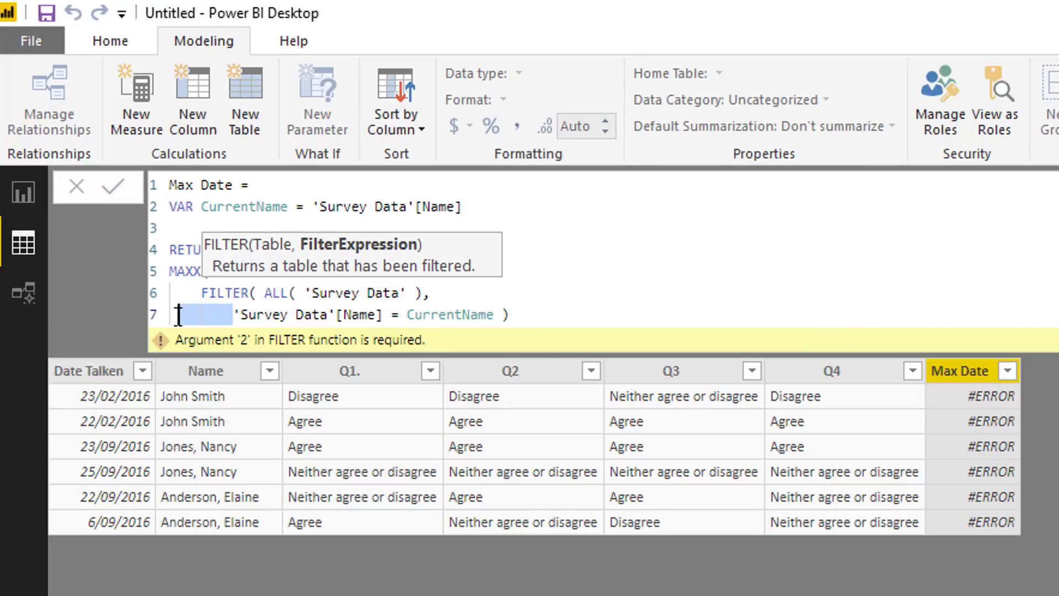
key("BackSpace")
key("BackSpace")
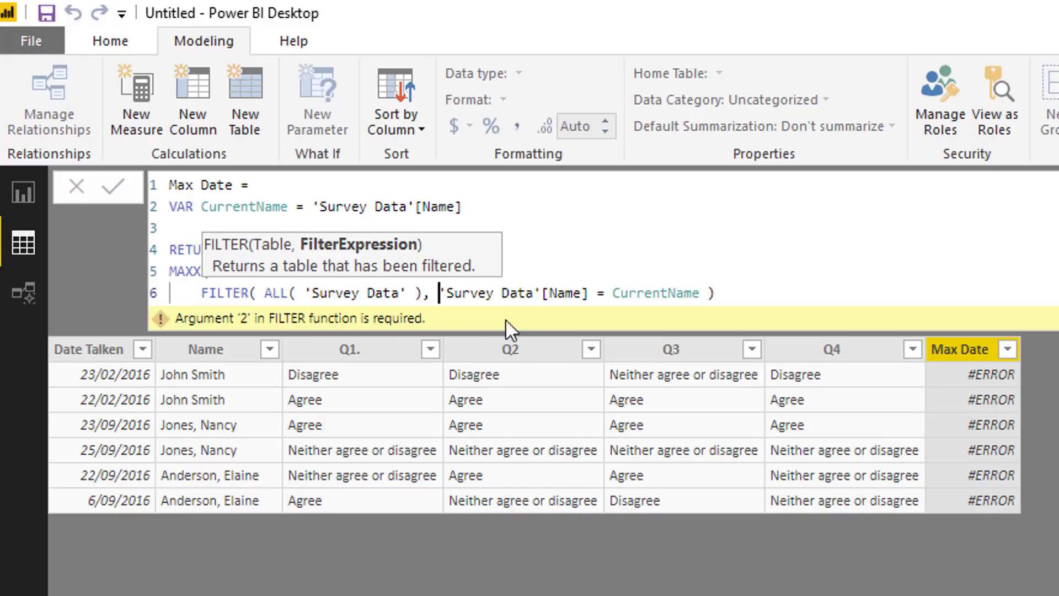
left_click(722, 291)
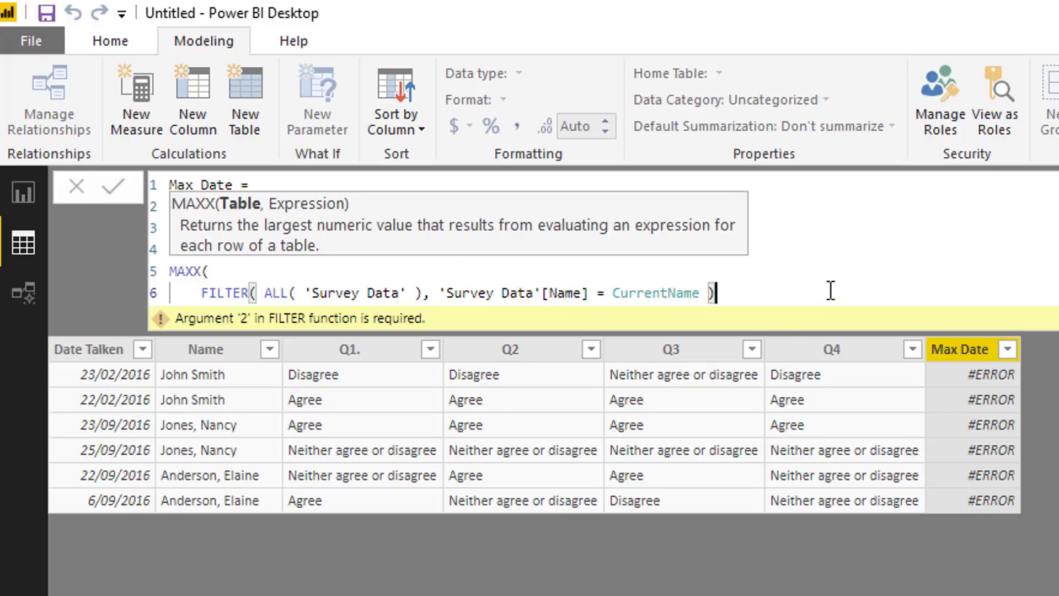
type(",")
Use 'Survey Data'[Date Talken] as the MAXX expression and commit the Max Date column
key("Return")
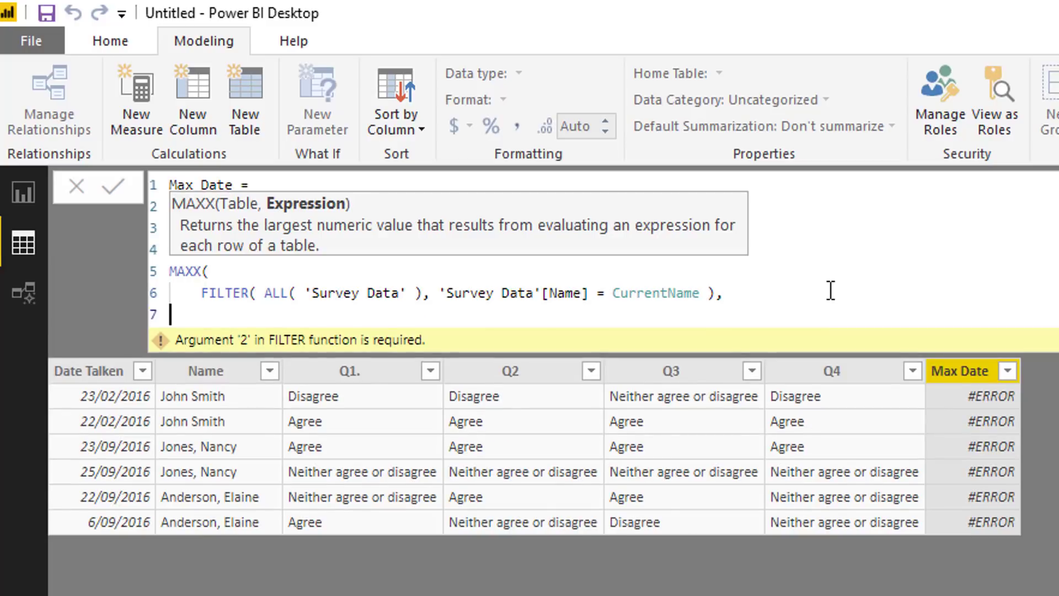
key("Tab")
key("Tab")
type("Dat")
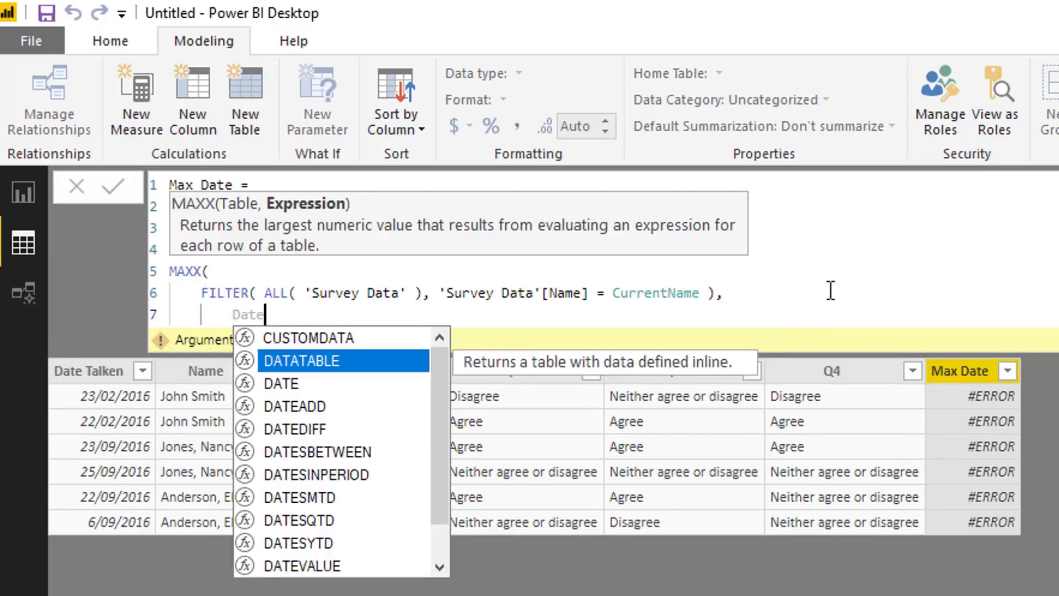
type("e")
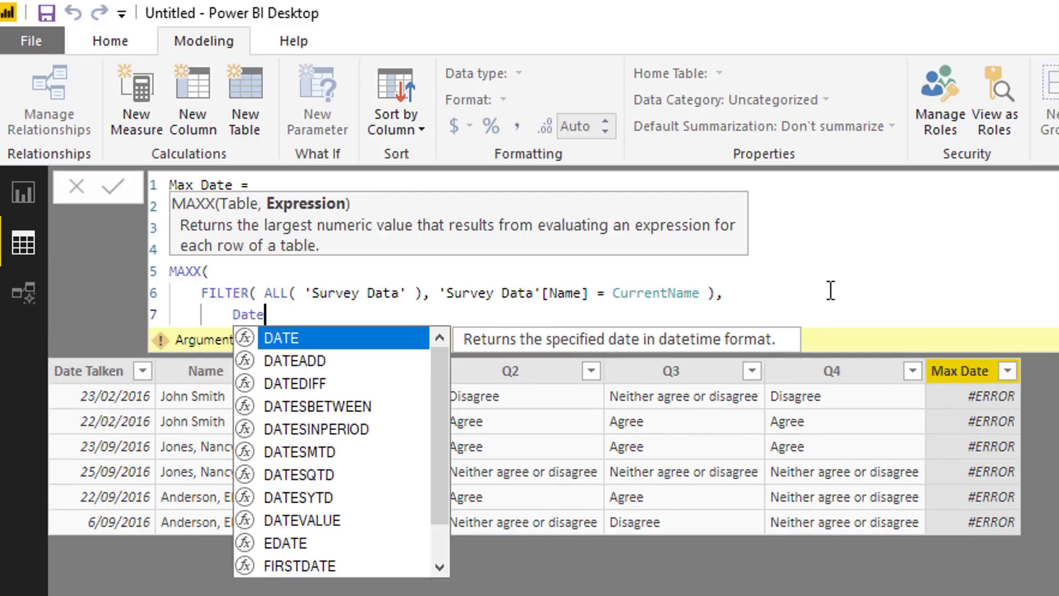
key("Tab")
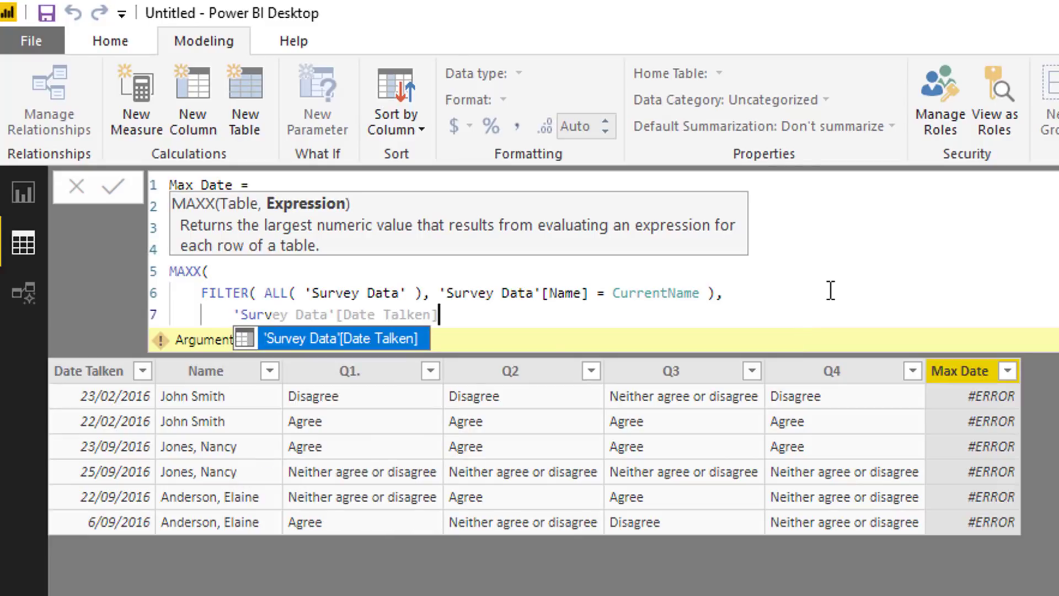
type(")")
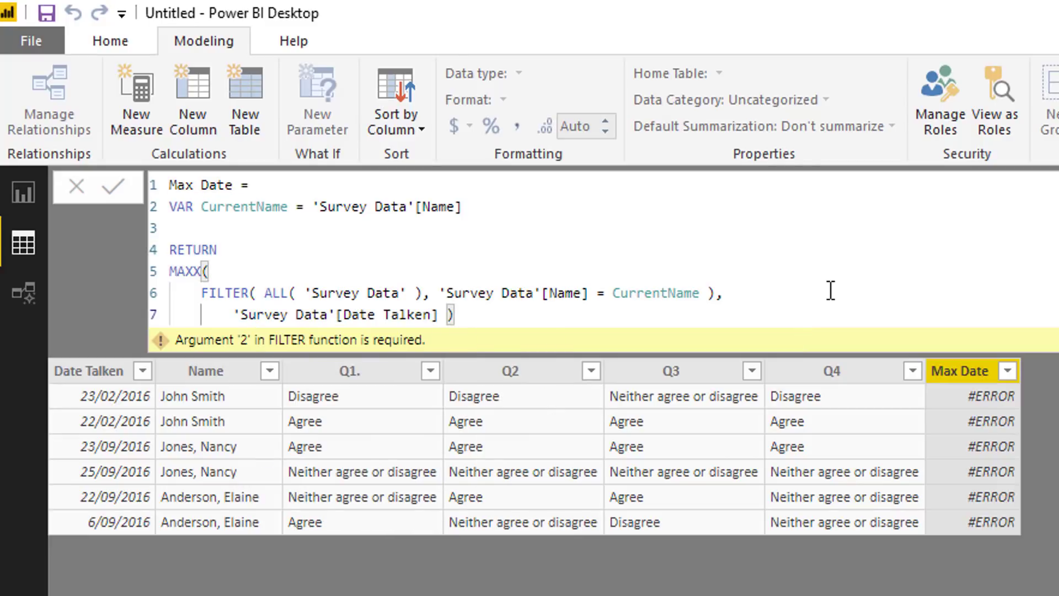
key("Return")
Rename the Date Talken column to Date Taken, then select Max Date to show its formula
left_click(109, 349)
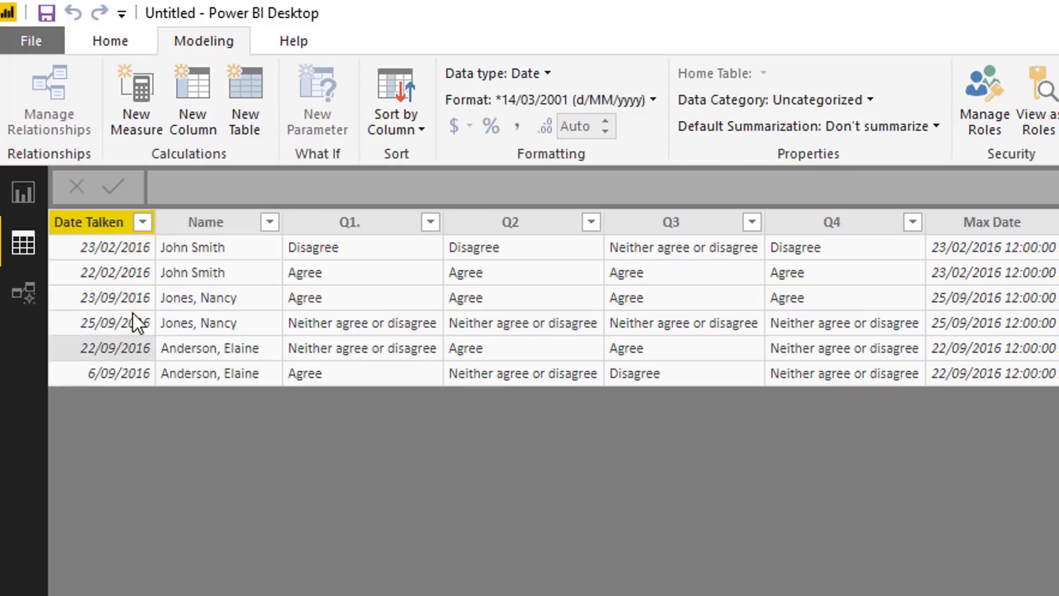
double_click(111, 224)
type("Date Taken")
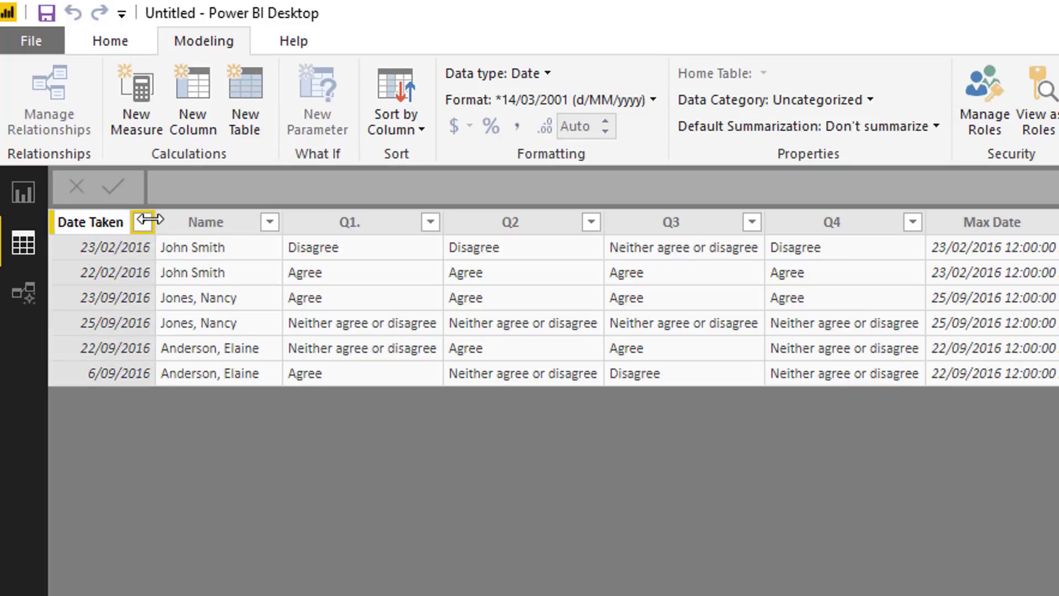
key("Return")
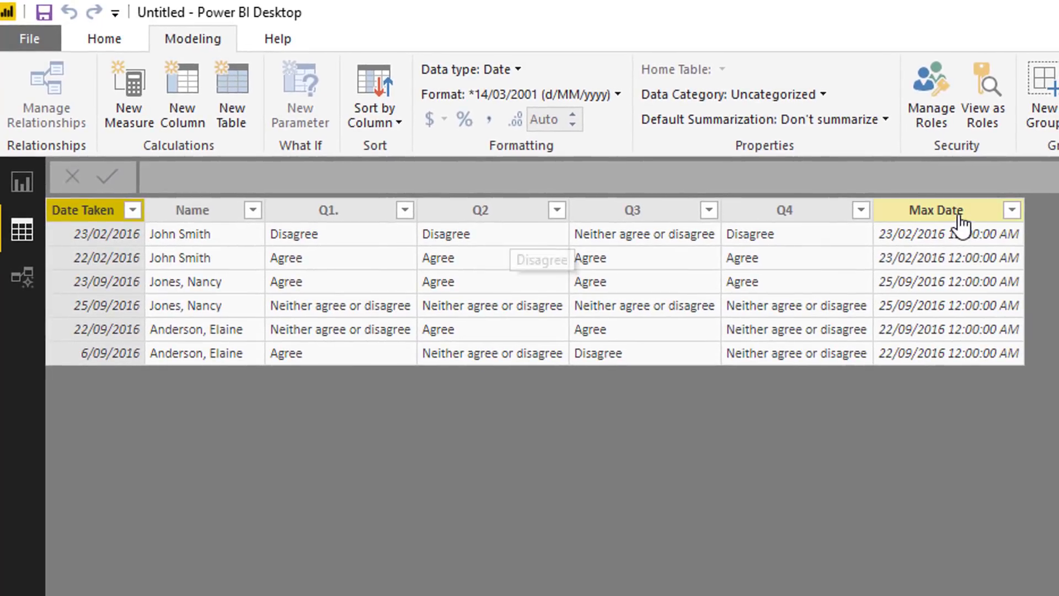
left_click(960, 215)
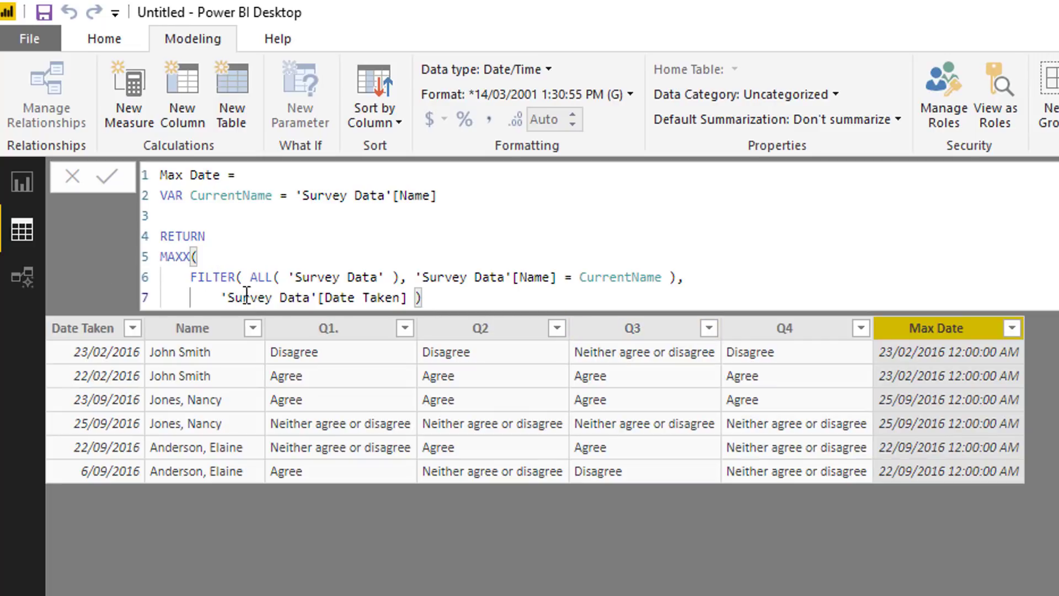
Set Max Date's data type to Date and its display format to short d/MM/yyyy
left_click_drag(221, 297, 409, 297)
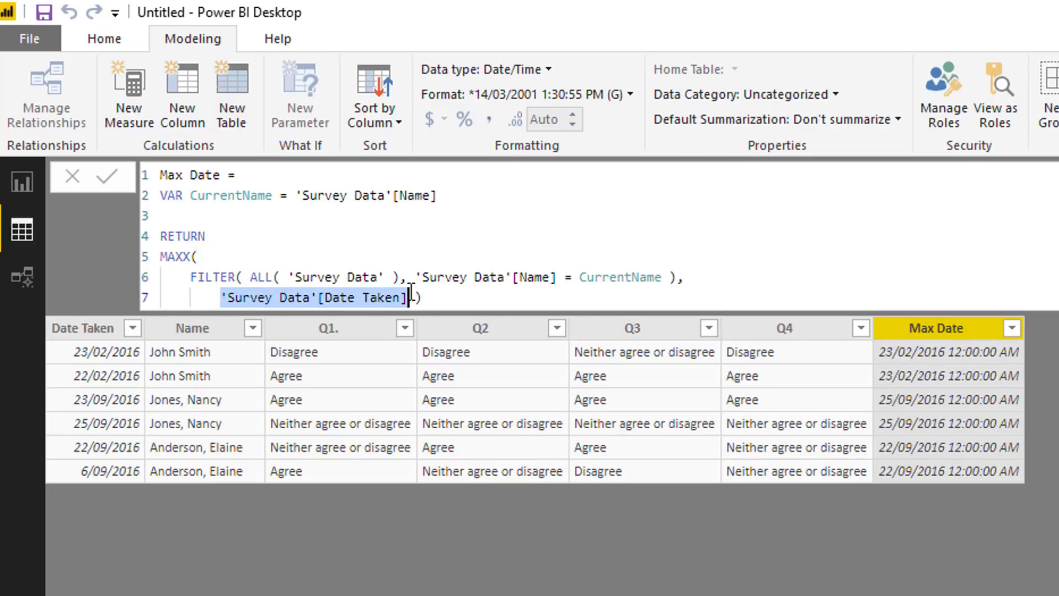
left_click(830, 329)
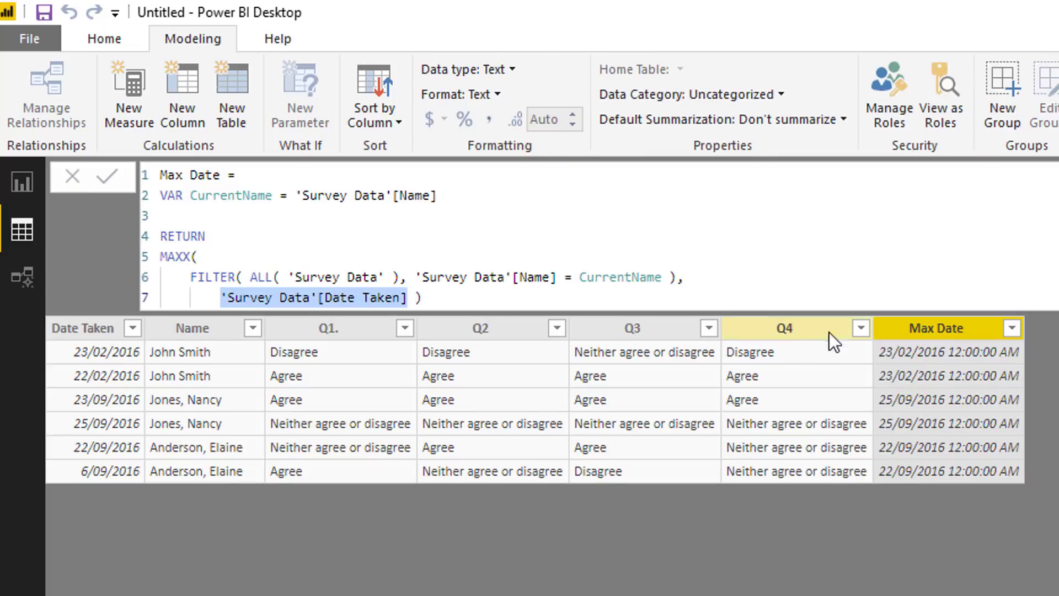
left_click(942, 224)
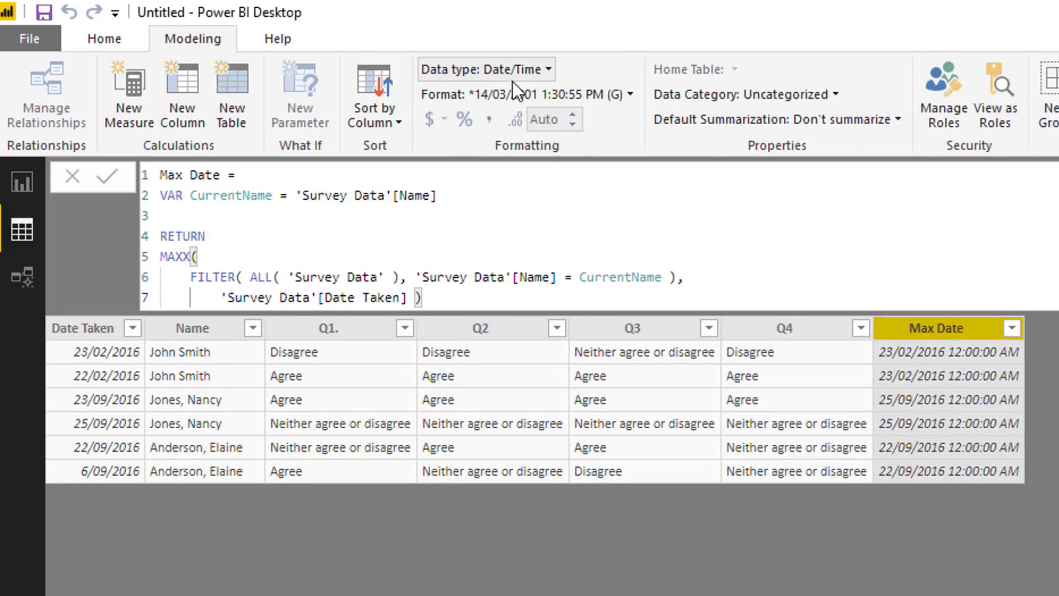
left_click(512, 71)
left_click(505, 200)
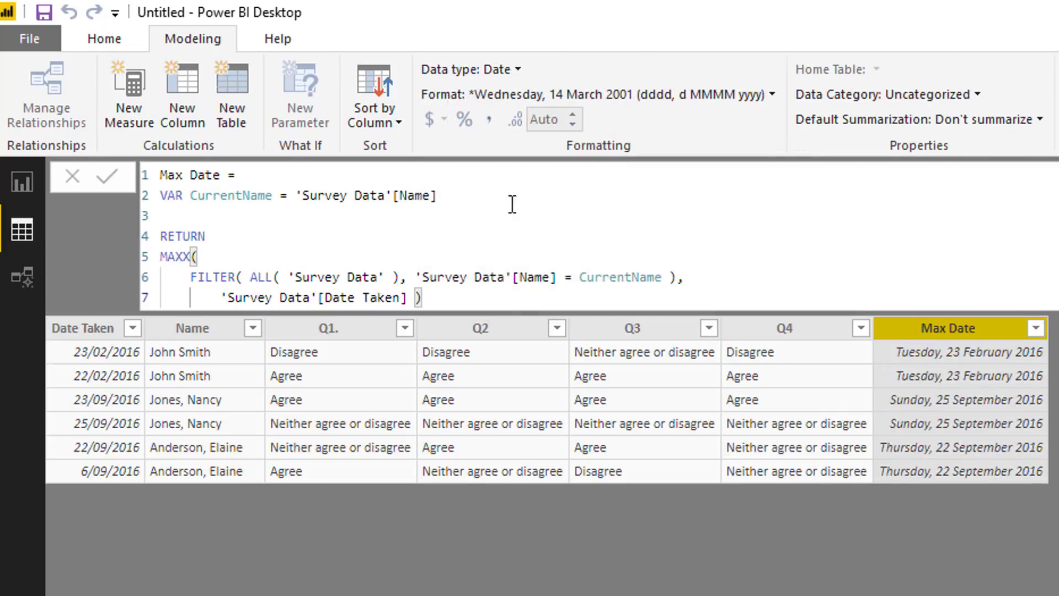
left_click(583, 94)
mouse_move(486, 172)
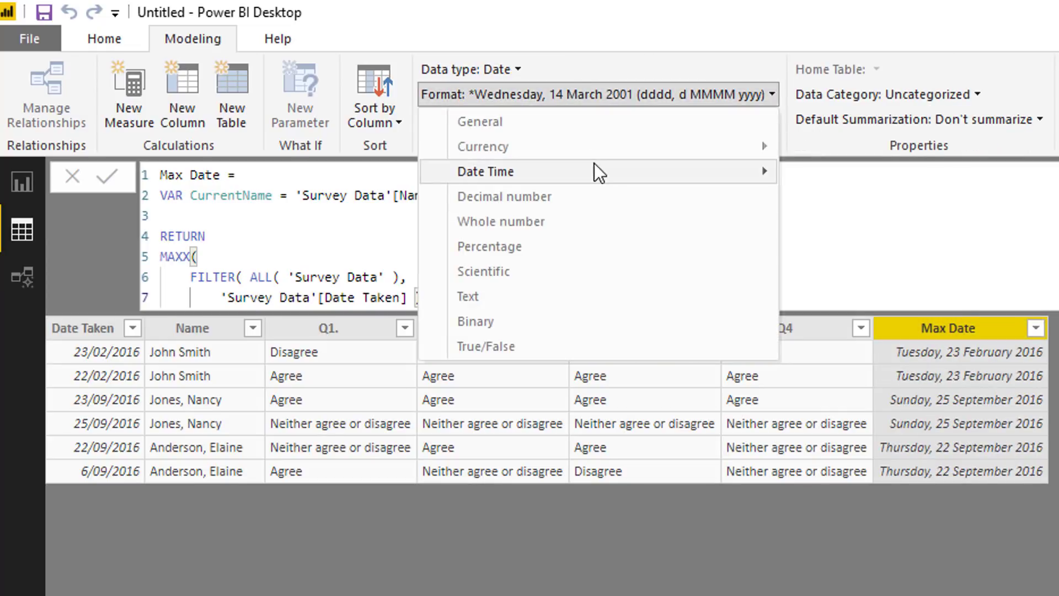
left_click(859, 175)
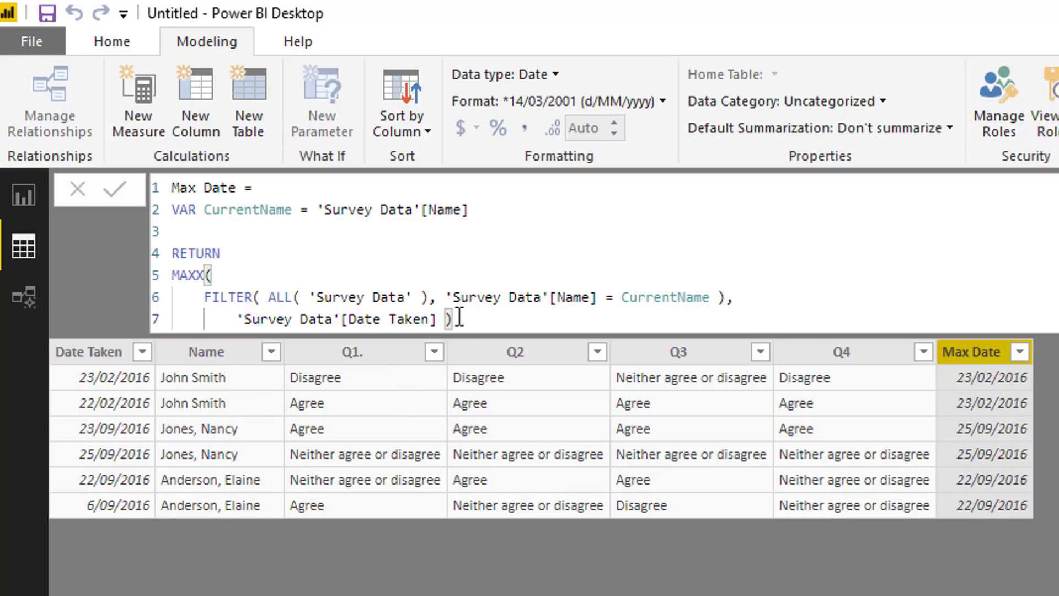
left_click_drag(461, 318, 171, 187)
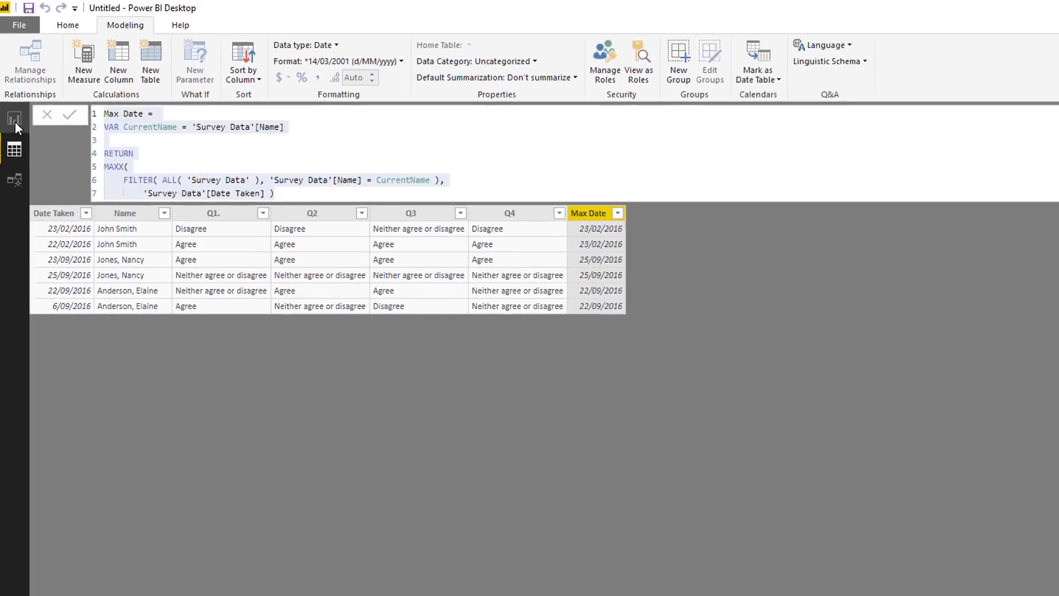
In Report view, build a table visual with Date Taken (not its hierarchy) and Name
left_click(12, 101)
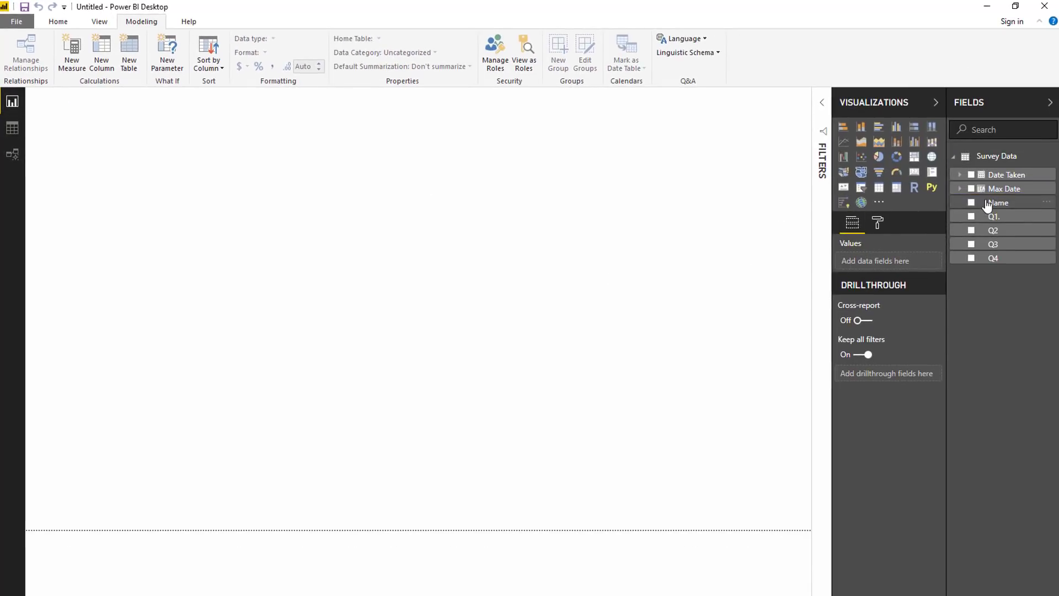
mouse_move(980, 142)
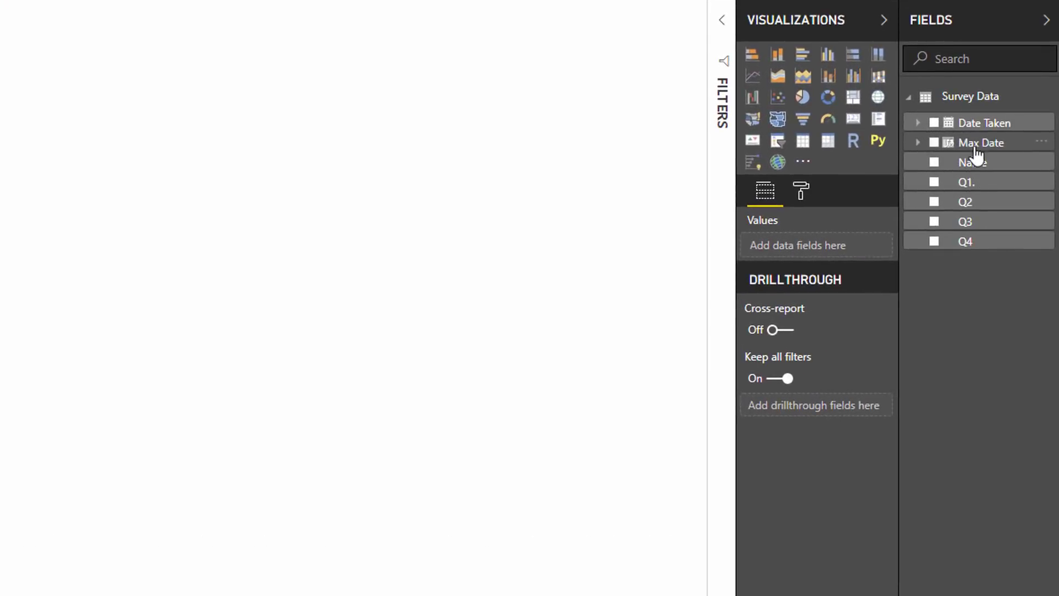
left_click_drag(984, 123, 17, 203)
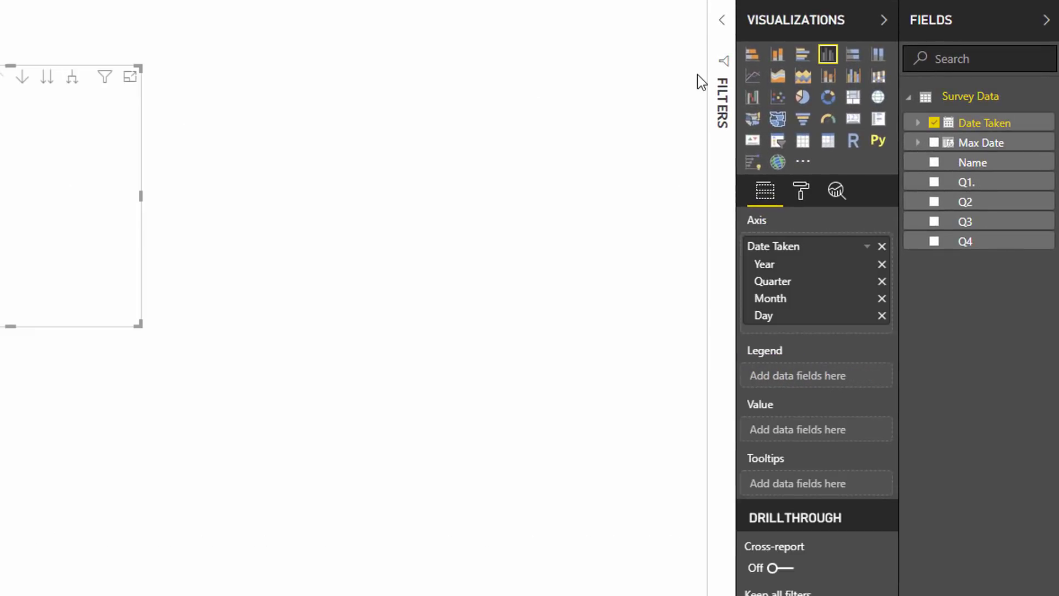
left_click(868, 245)
left_click(878, 365)
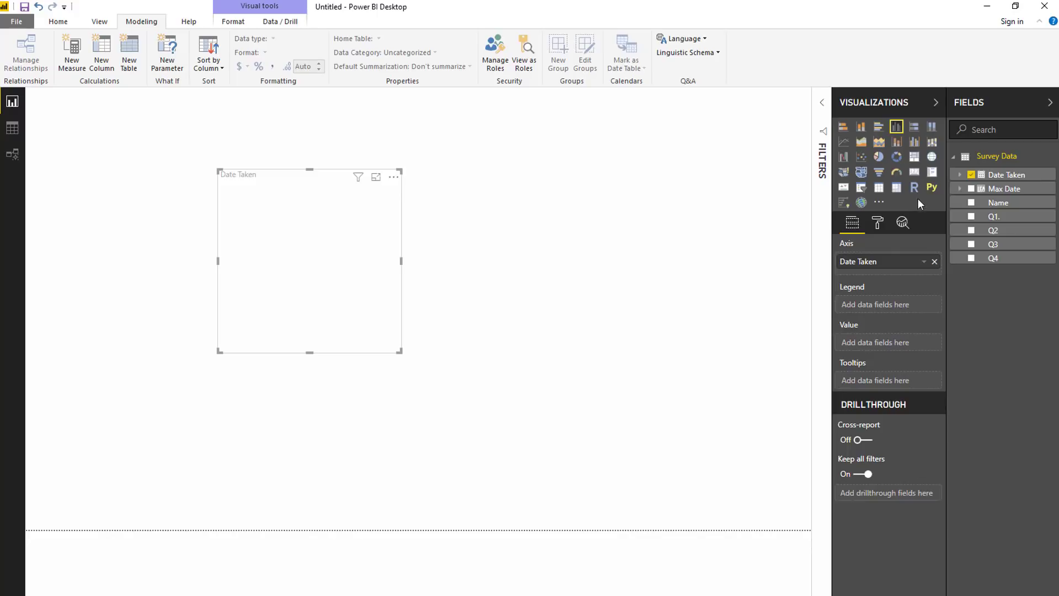
left_click_drag(997, 203, 914, 199)
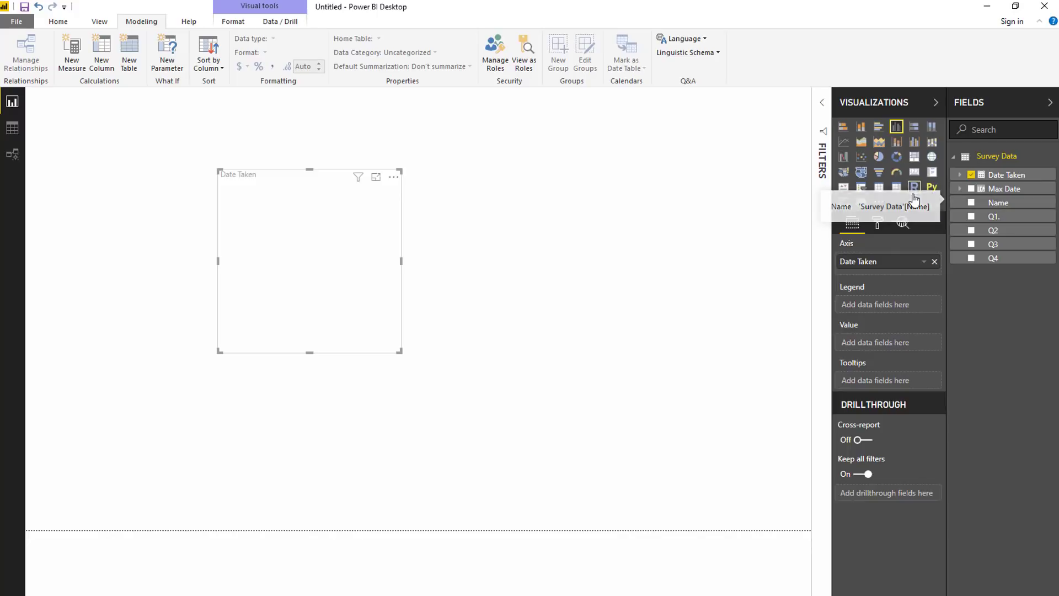
left_click(878, 187)
left_click_drag(998, 203, 891, 273)
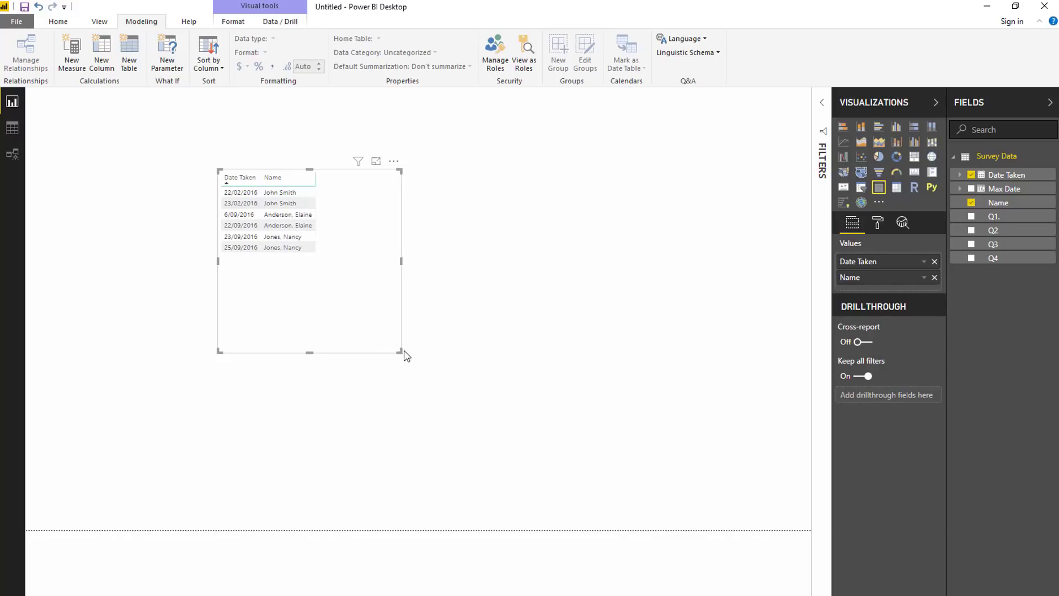
Resize and reposition the table visual toward the centre of the page
left_click_drag(405, 355, 617, 333)
left_click_drag(554, 270, 528, 315)
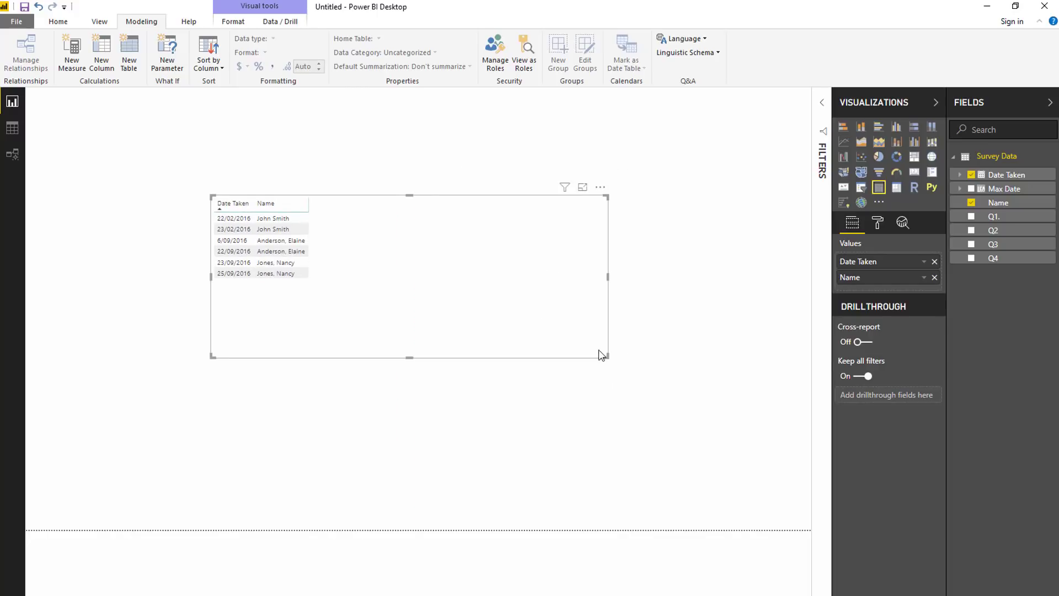
left_click_drag(601, 355, 629, 325)
left_click_drag(501, 312, 643, 290)
left_click_drag(753, 306, 629, 308)
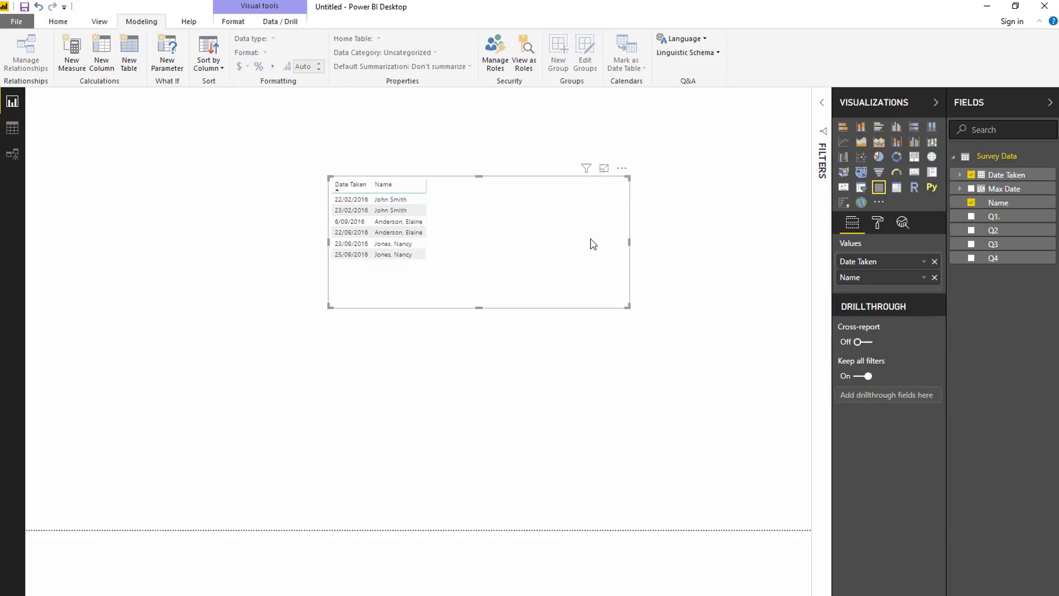
Discard a blank new measure, then start another and paste the prepared Max Survey Date formula
left_click(72, 57)
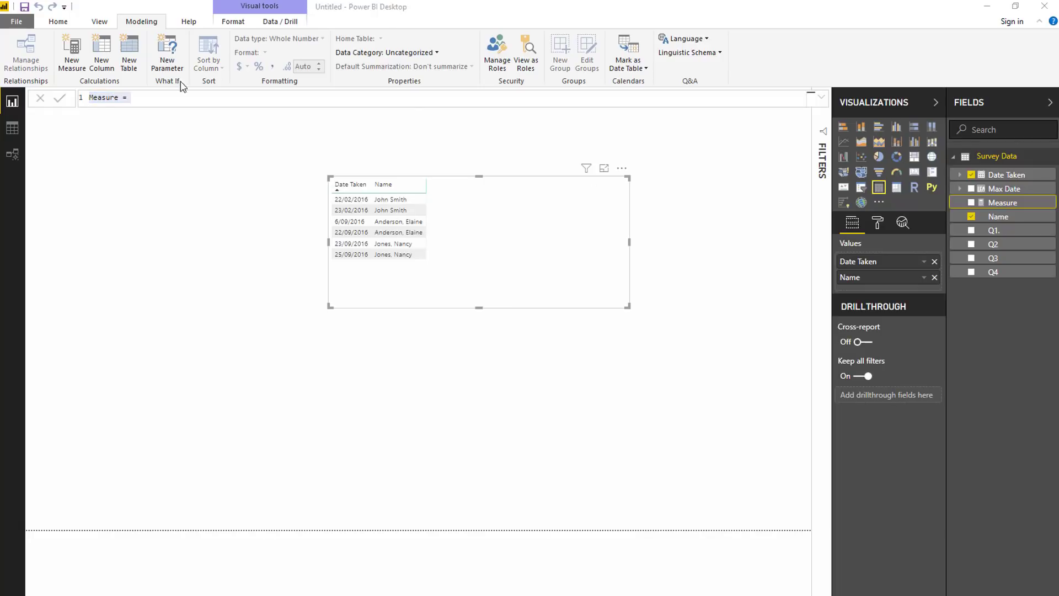
left_click(145, 98)
key("ctrl+a")
key("BackSpace")
key("Return")
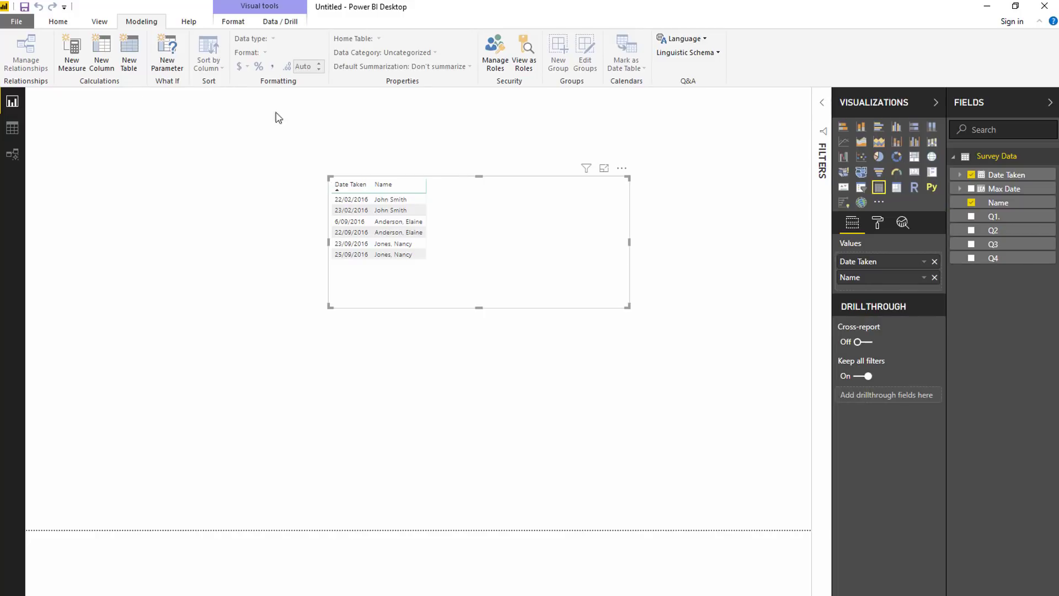
left_click(997, 203)
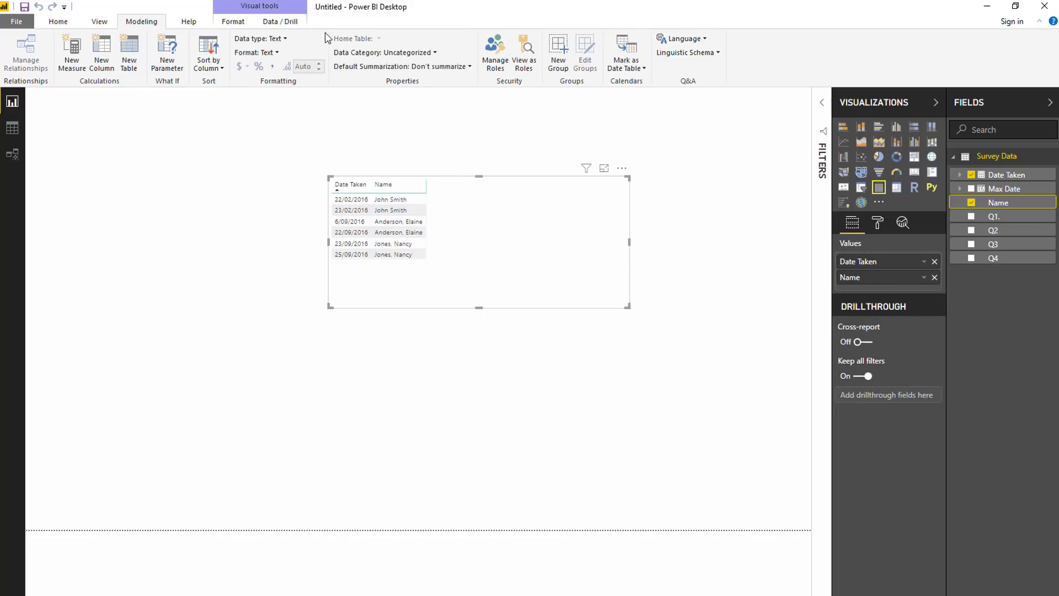
left_click(71, 54)
type("Max Survey Date = VAR CurrentName = SELECTEDVALUE( 'Survey table'[Name] )  RETURN MAXX( FILTER( ALL( 'Survey table' ), 'Survey table'[Name] = CurrentName ),     'Survey table'[Date Taken] )")
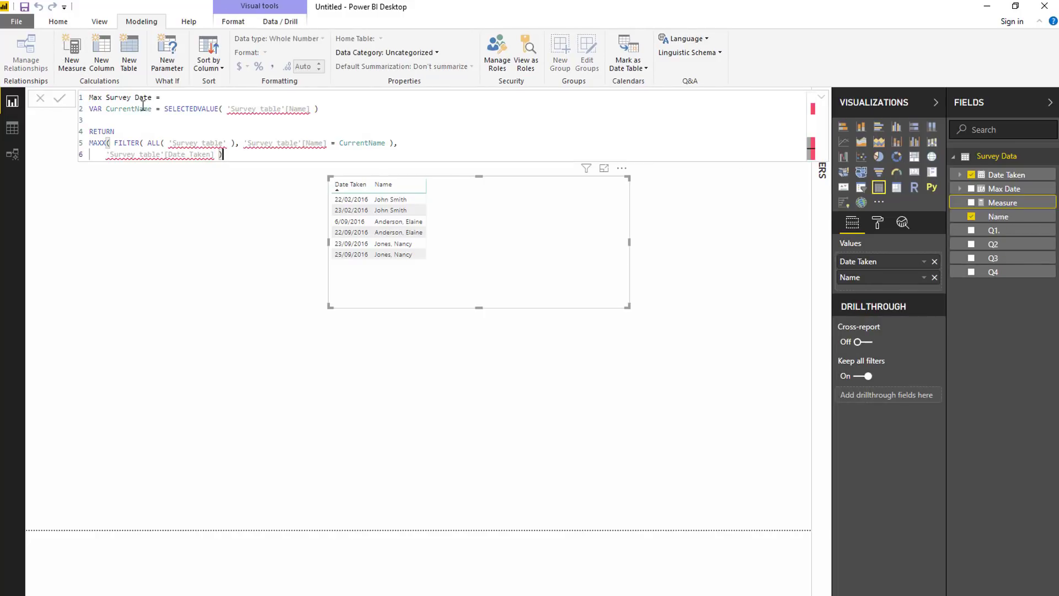
Correct the pasted references on lines 2 and 5 to 'Survey Data' and 'Survey Data'[Name]
mouse_move(687, 239)
left_mouse_down()
mouse_move(508, 223)
mouse_move(504, 241)
left_mouse_up()
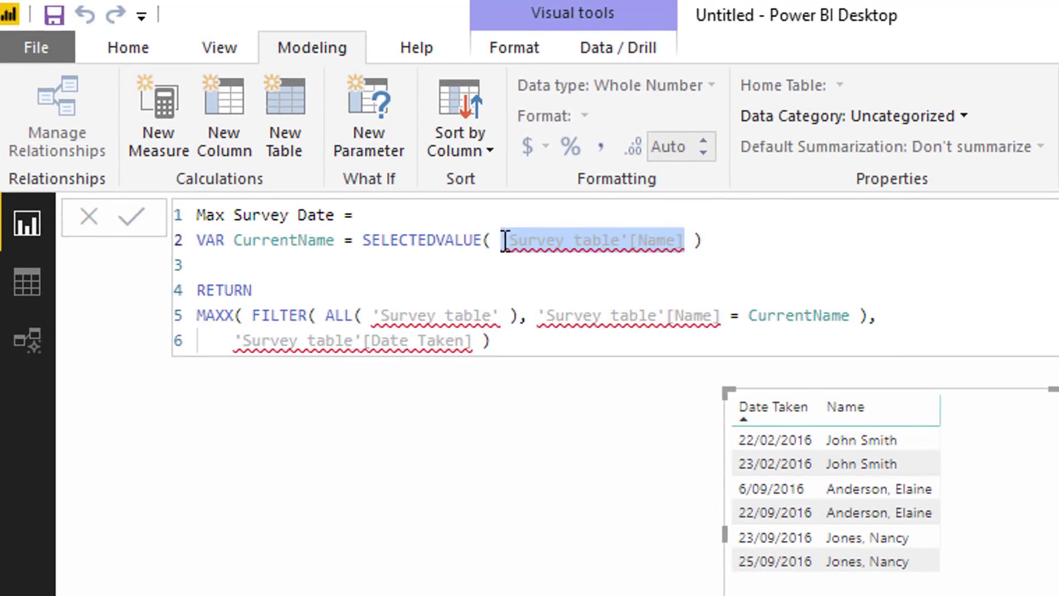
type("'Surv")
key("Tab")
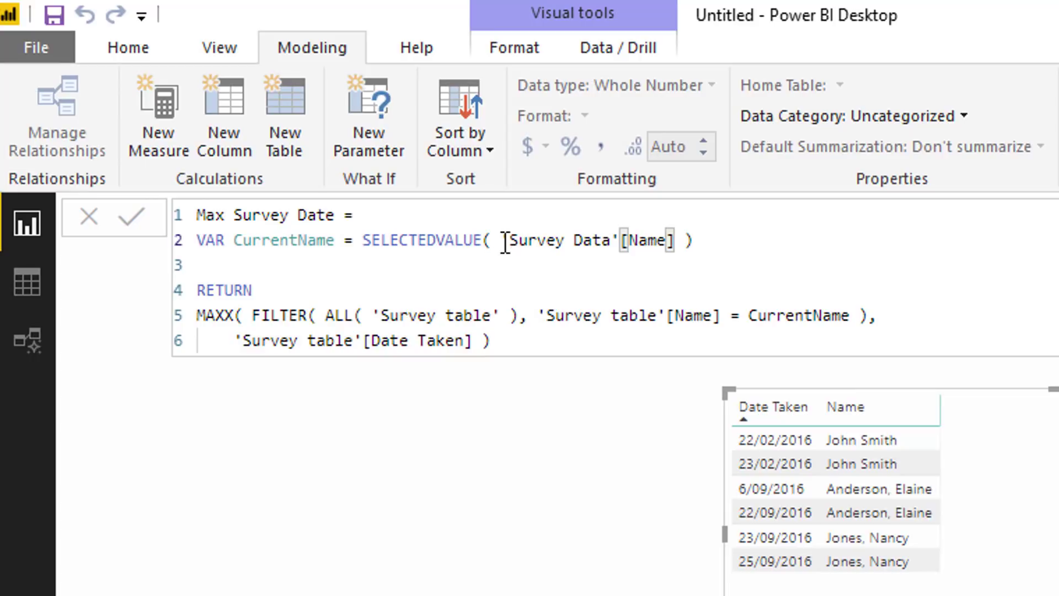
left_click(499, 315)
key("ctrl+shift+Left")
key("ctrl+shift+Left")
key("ctrl+shift+Left")
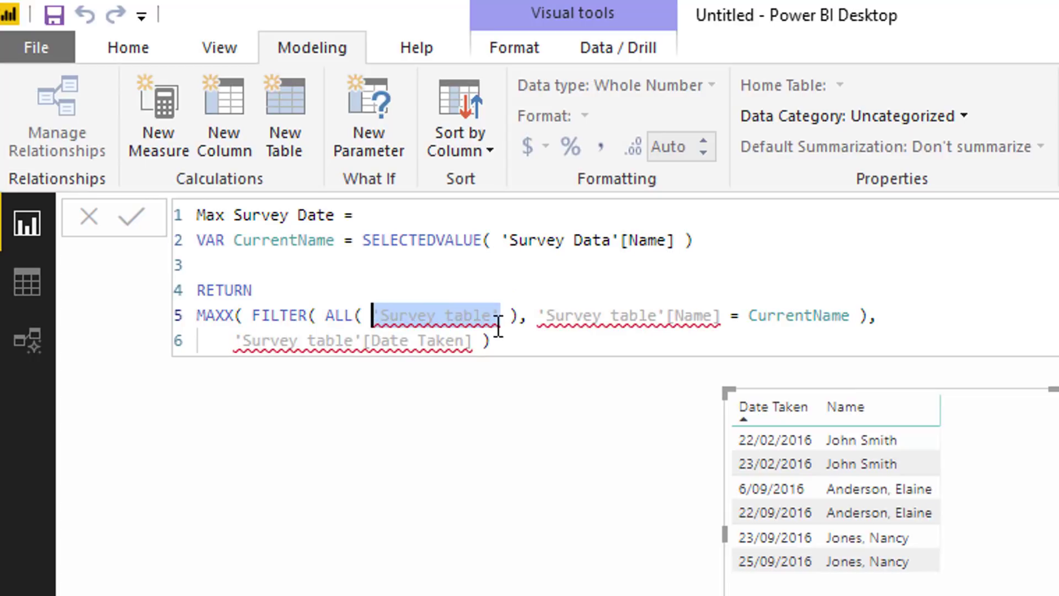
type("Sur")
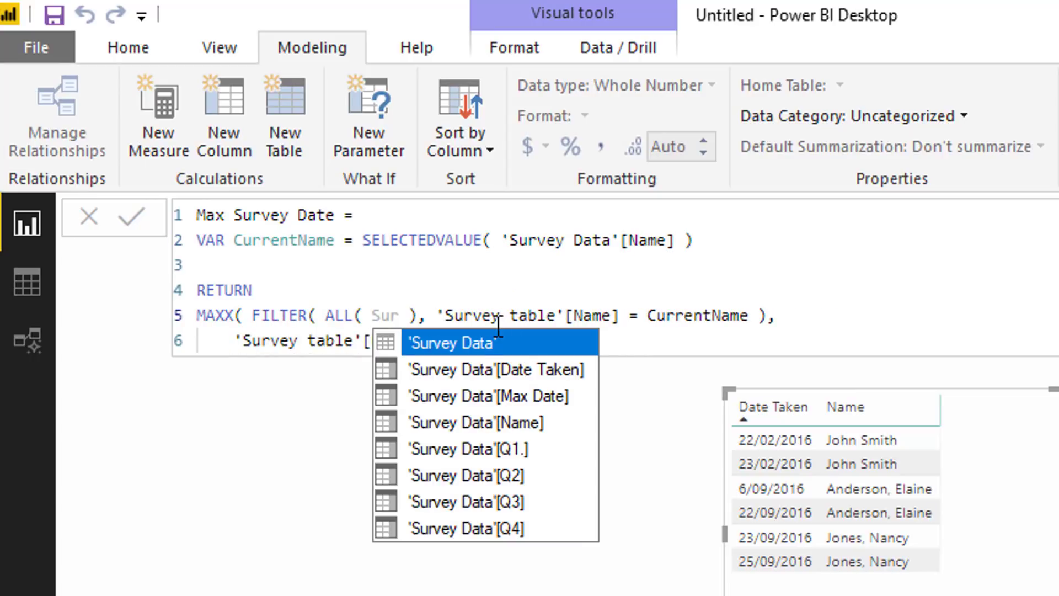
key("Tab")
key("Right")
key("Right")
key("Right")
key("shift+Right")
key("shift+Right")
key("shift+Right")
key("shift+Right")
key("shift+Right")
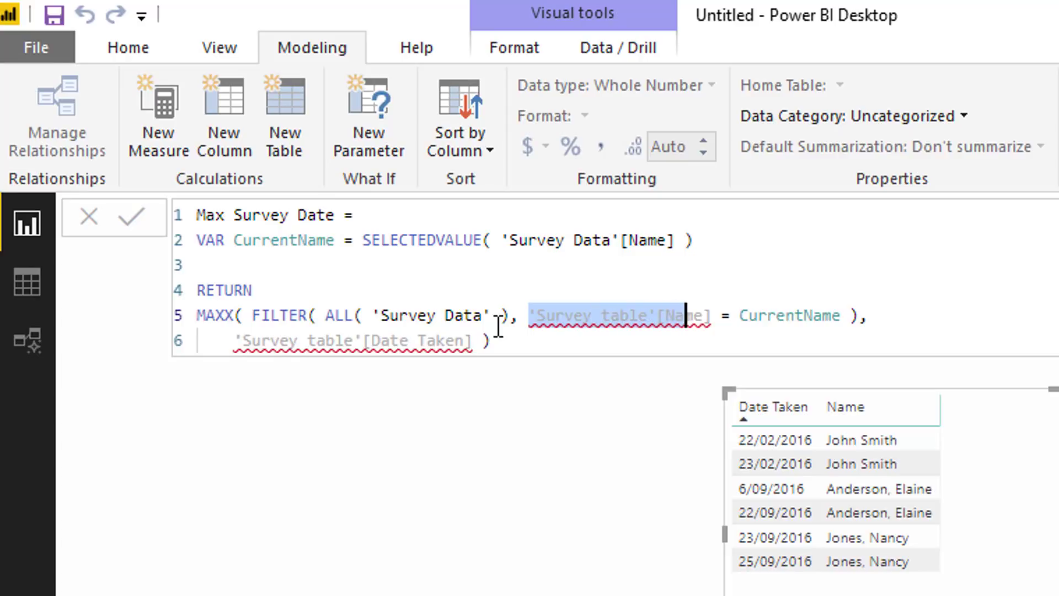
key("shift+Right")
key("shift+Right")
key("shift+Right")
type("Nam")
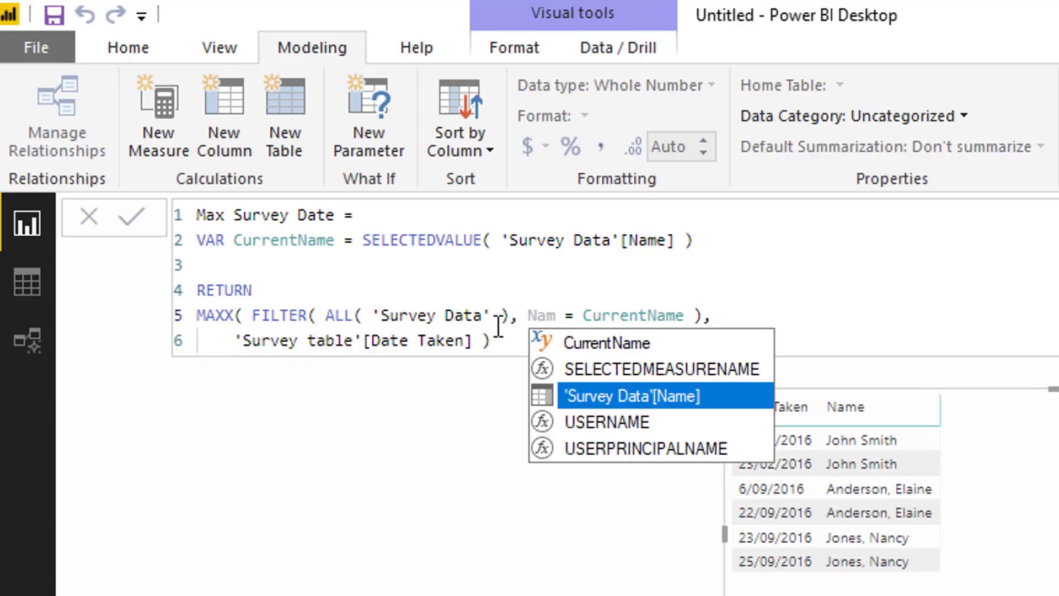
key("Tab")
Replace the old Date Taken reference on line 6 with 'Survey Data'[Date Taken]
left_click(467, 340)
key("shift+Home")
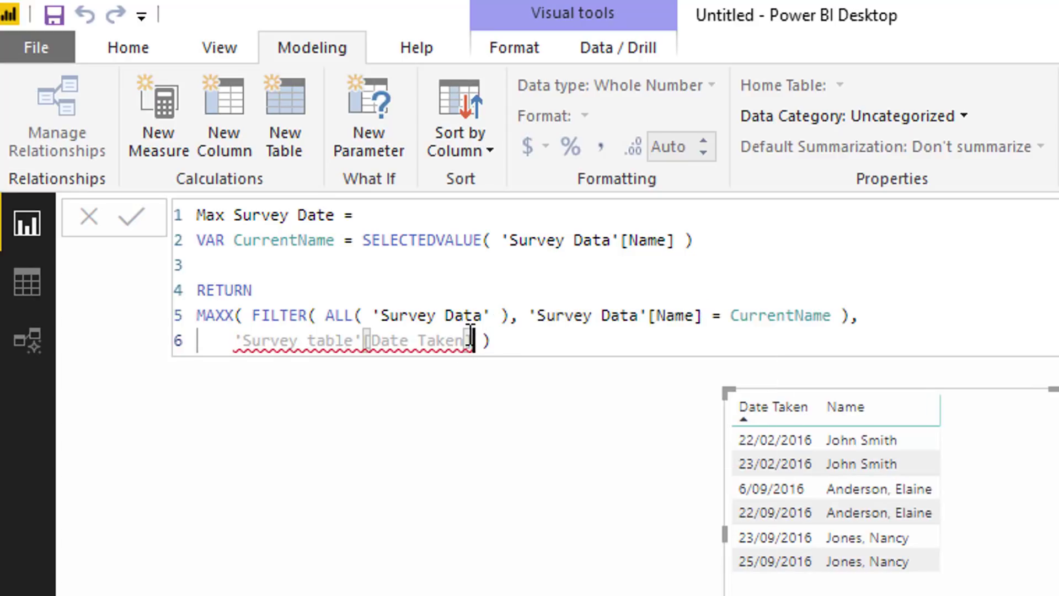
key("shift+Left")
key("shift+Left")
key("shift+Left")
key("shift+Left")
key("shift+Left")
key("shift+Left")
key("shift+Left")
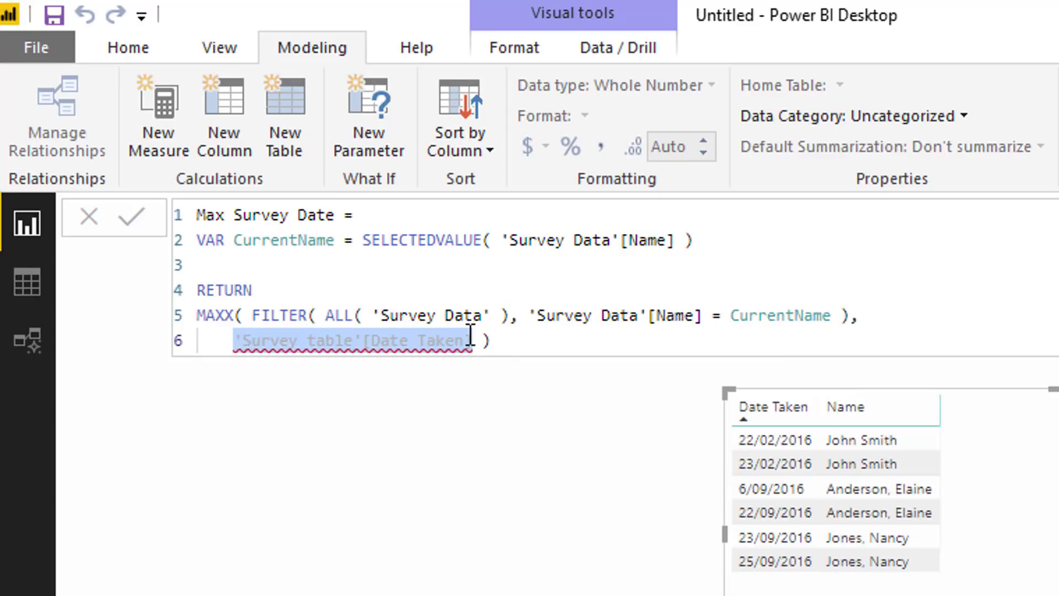
key("BackSpace")
type("Date")
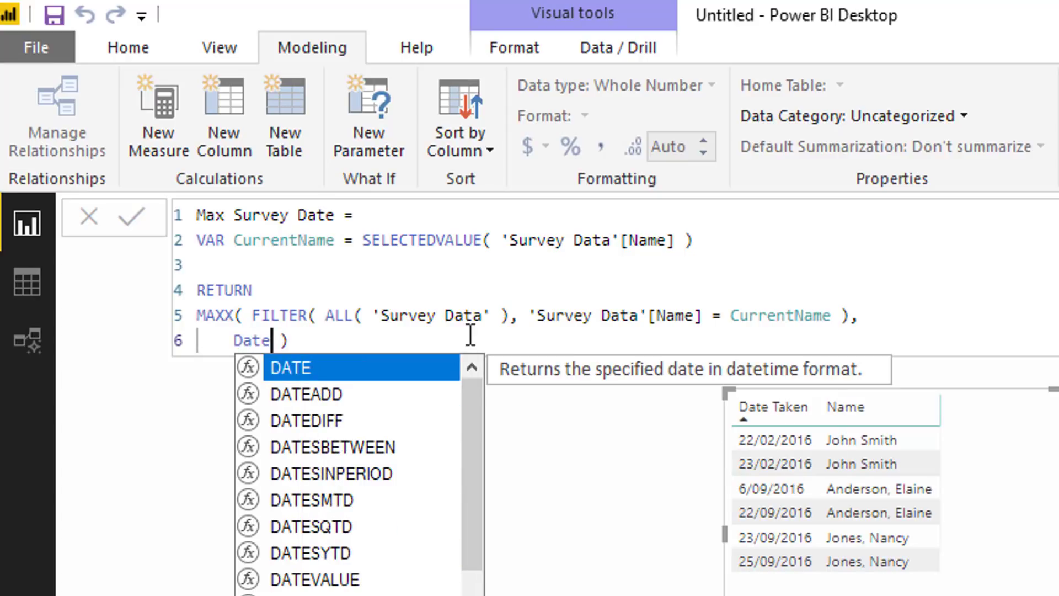
type(" T")
key("Tab")
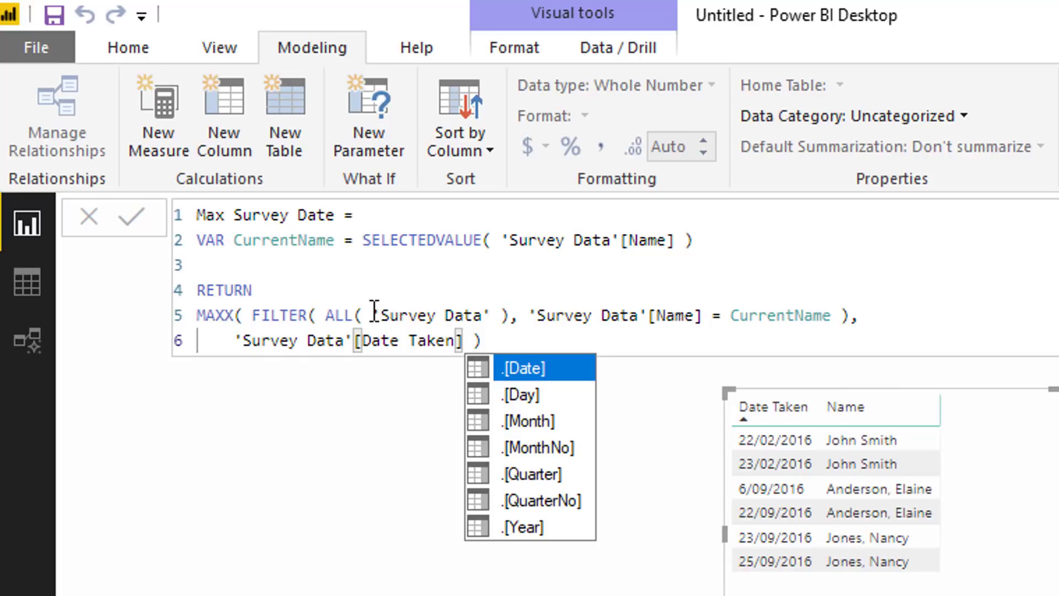
Move FILTER onto its own indented line, indent the Date Taken line, and commit the measure
left_click(254, 317)
key("BackSpace")
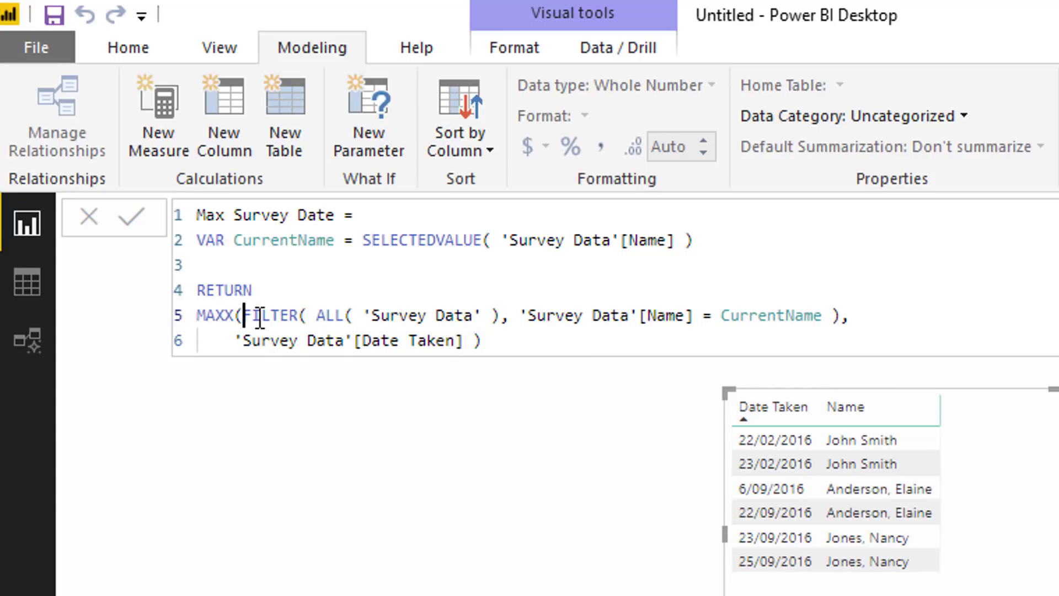
key("shift+Return")
left_click(237, 368)
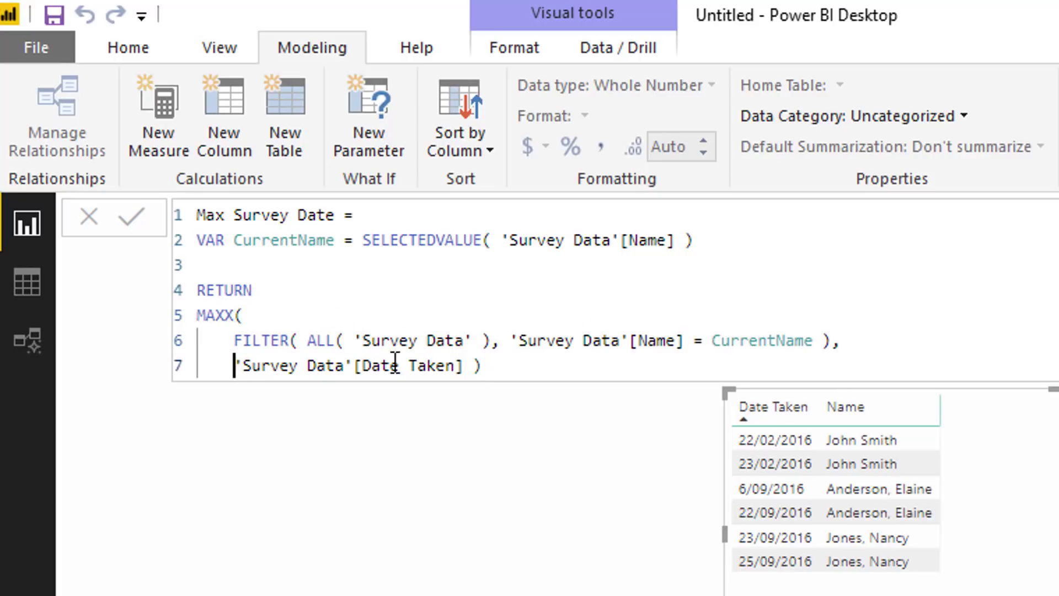
key("Tab")
left_click(555, 372)
key("Return")
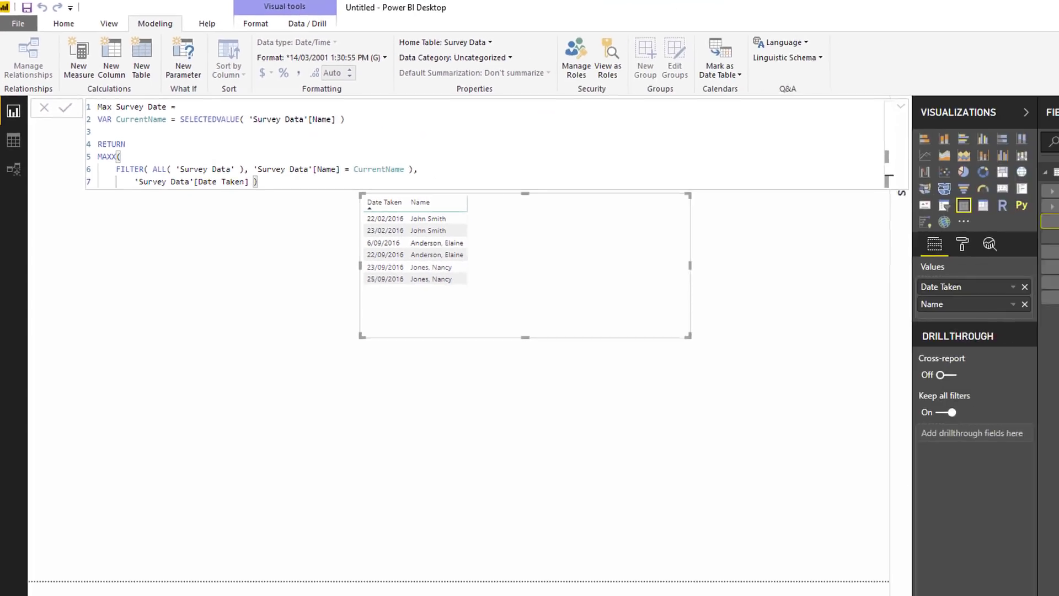
Add Max Survey Date to the table visual and format it as a date without time
left_click_drag(1009, 202, 492, 232)
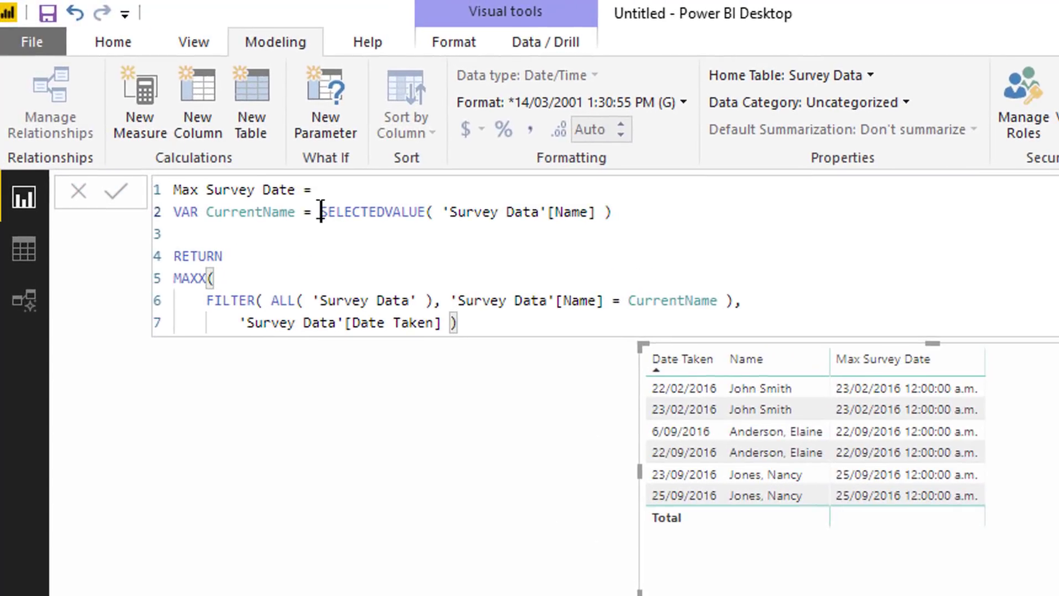
left_click_drag(169, 112, 345, 114)
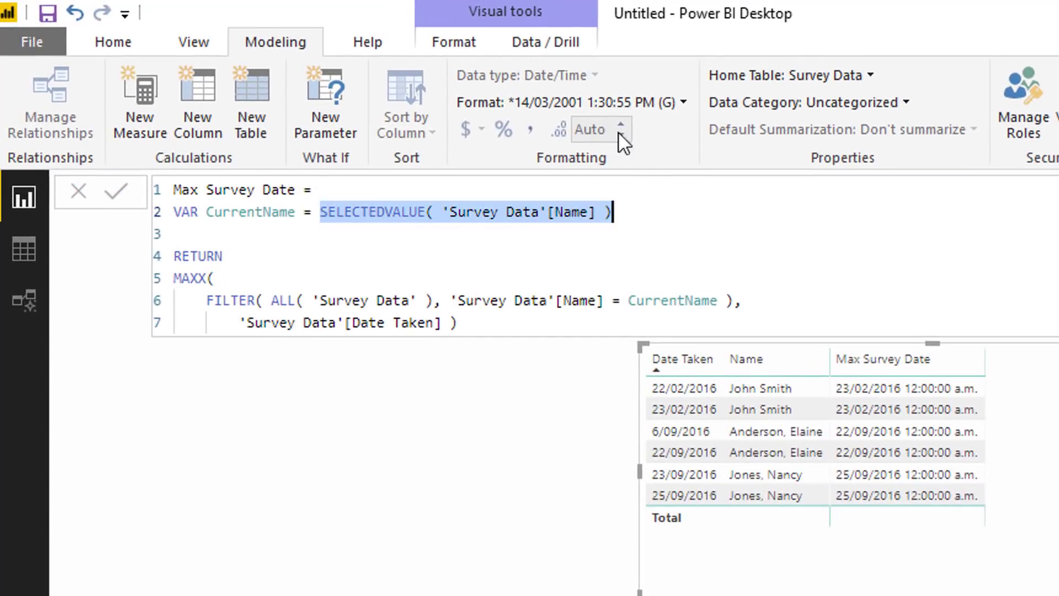
left_click(609, 101)
mouse_move(571, 187)
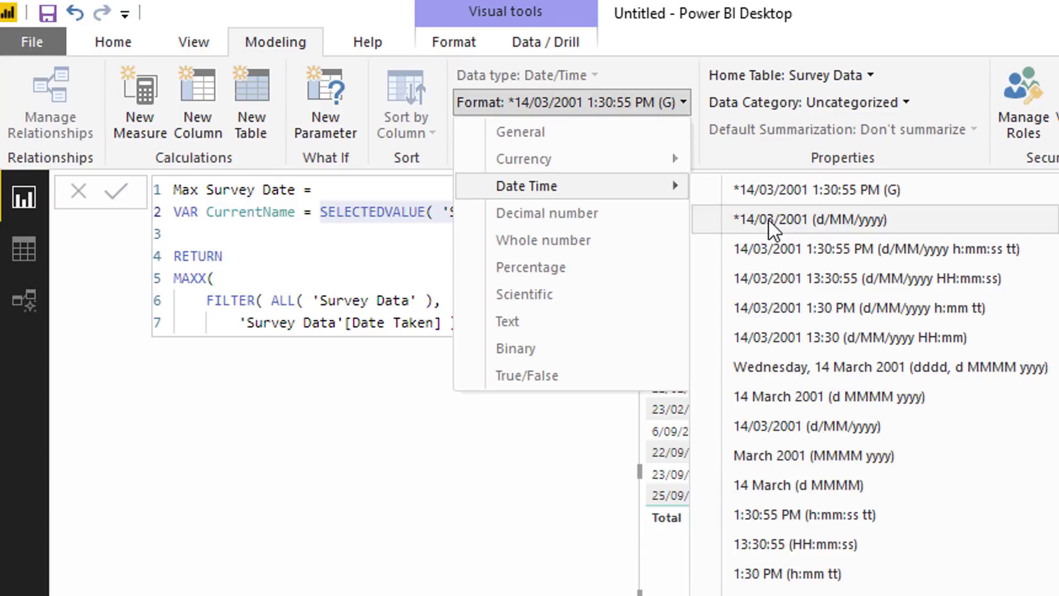
left_click(769, 219)
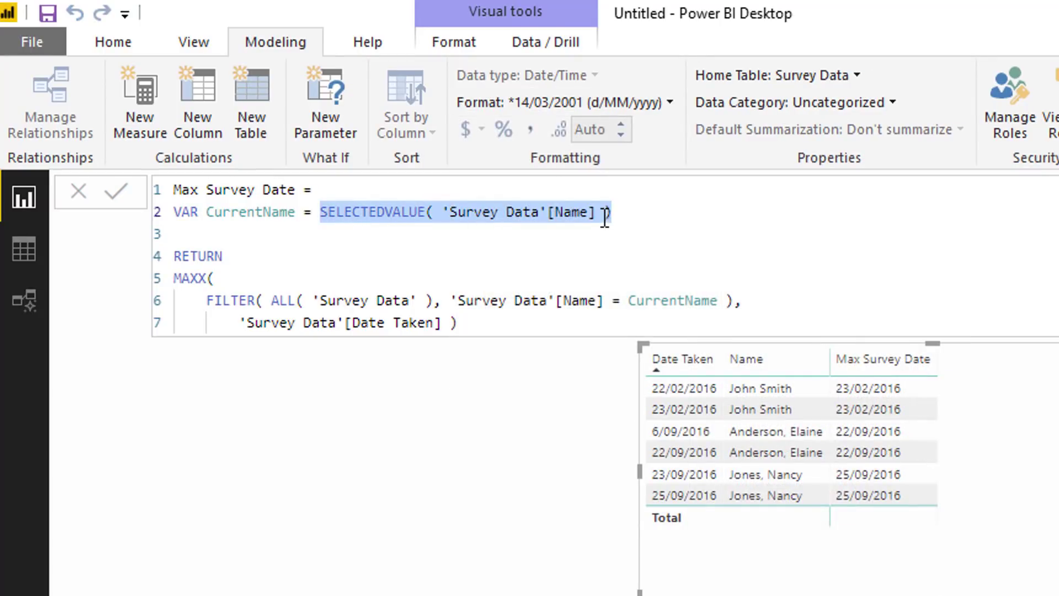
left_click(407, 232)
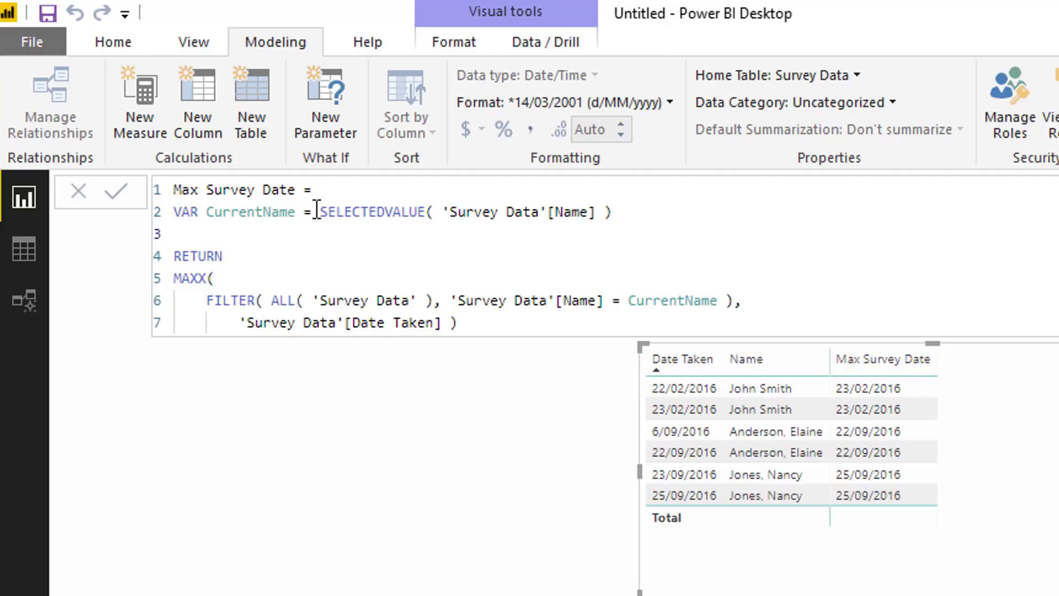
Shrink the table leftward, duplicate it, and remove Date Taken from the copy's values
left_click_drag(321, 211, 627, 211)
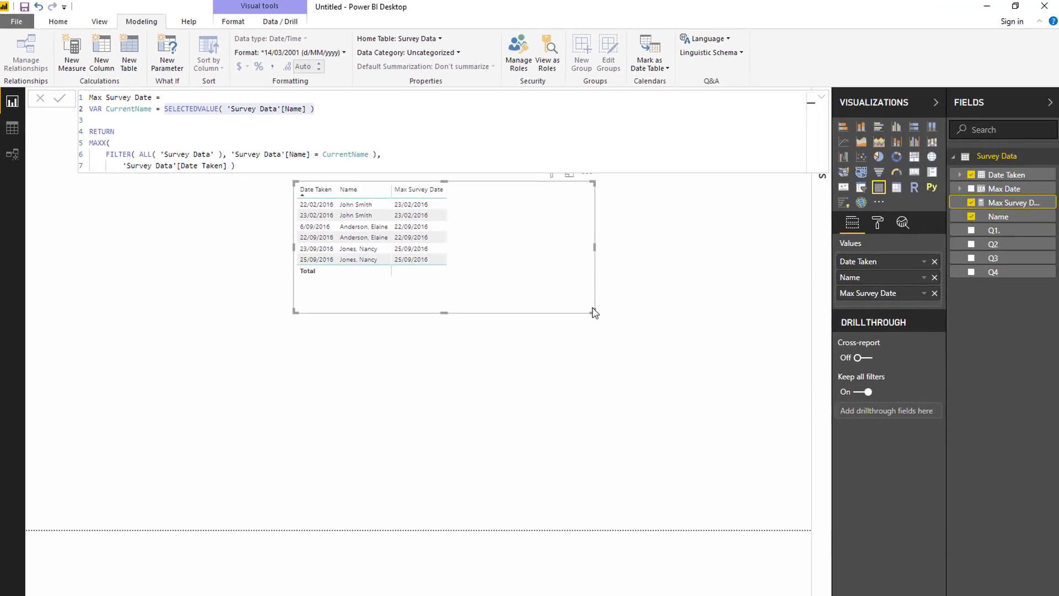
mouse_move(466, 250)
left_mouse_down()
mouse_move(304, 237)
mouse_move(507, 238)
left_mouse_up()
key("ctrl+c")
key("ctrl+v")
left_click(997, 146)
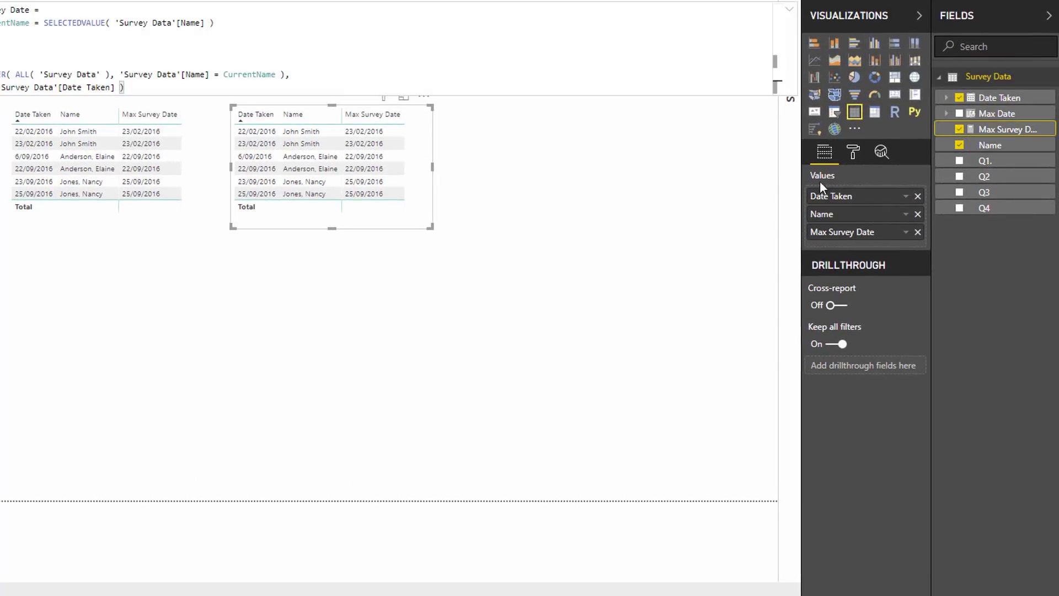
left_click(917, 195)
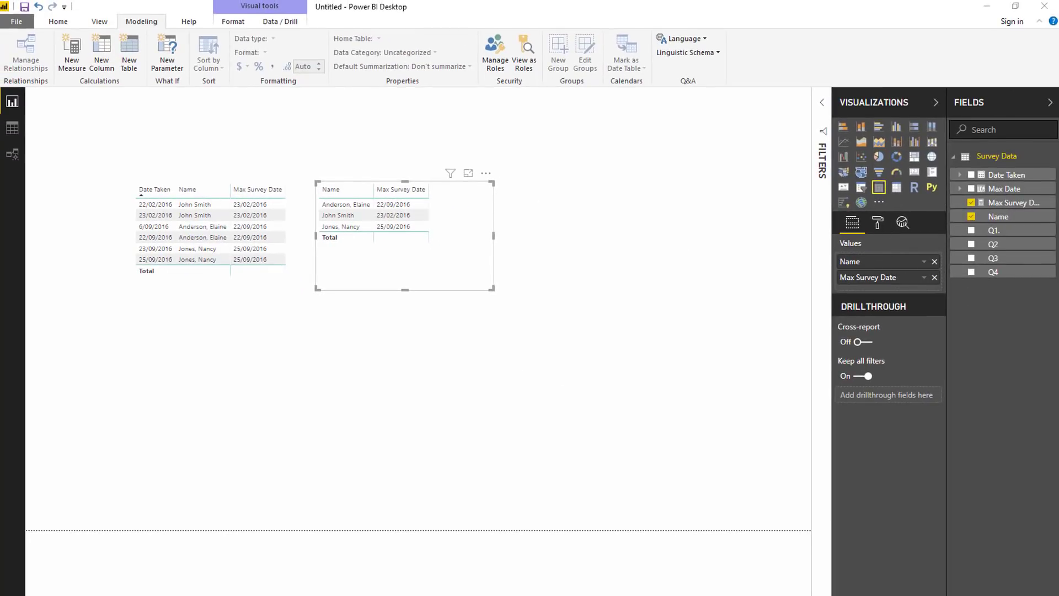
Switch to the maximized browser window with the Enterprise DNA Forum thread on the most recent value
key("alt+Tab")
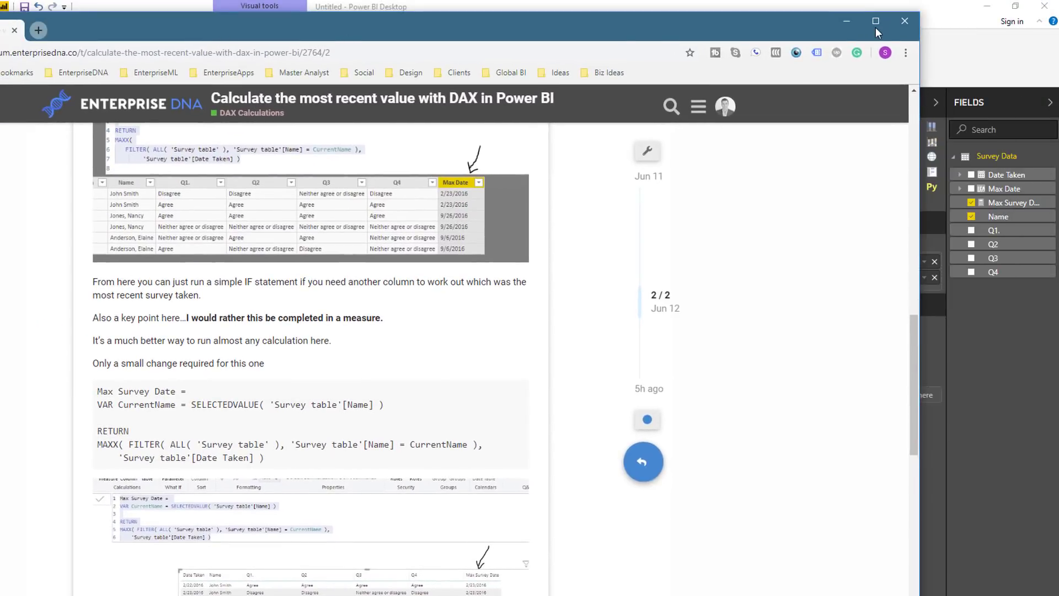
left_click(875, 27)
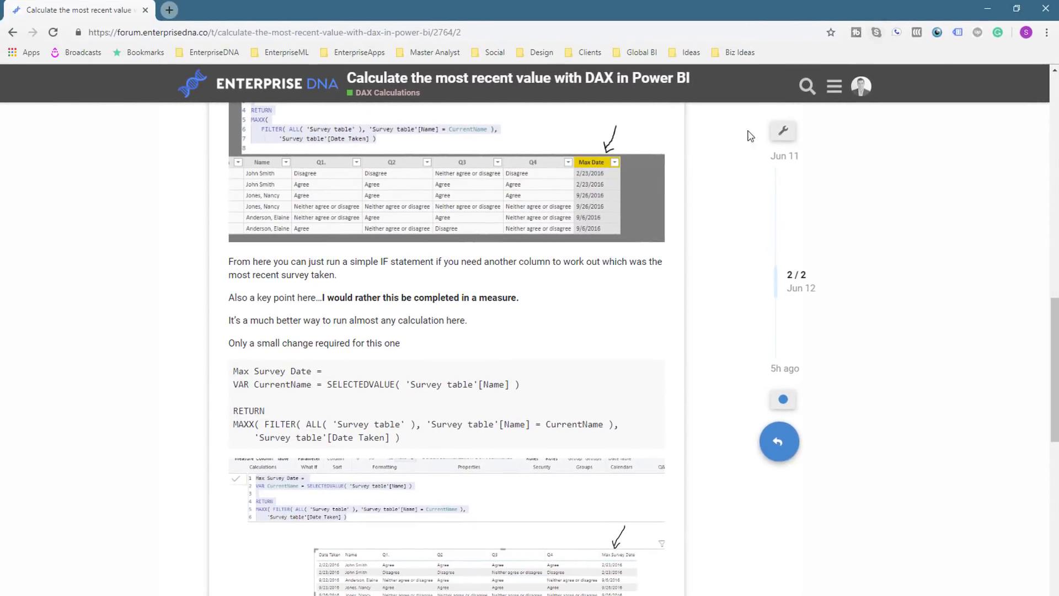
scroll(74, 289, "down", 3)
scroll(75, 292, "down", 2)
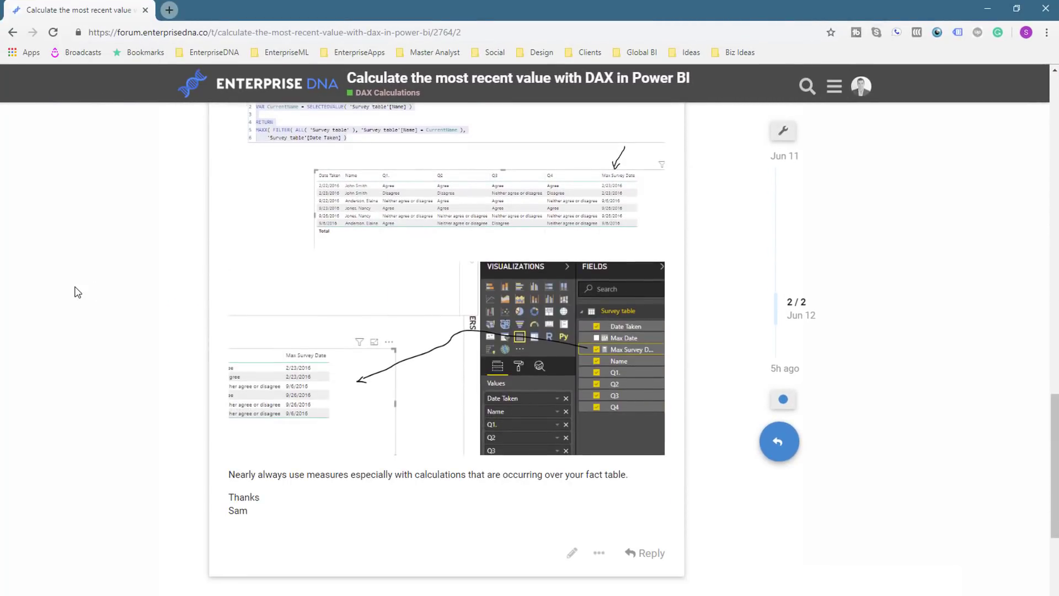
scroll(74, 292, "down", 2)
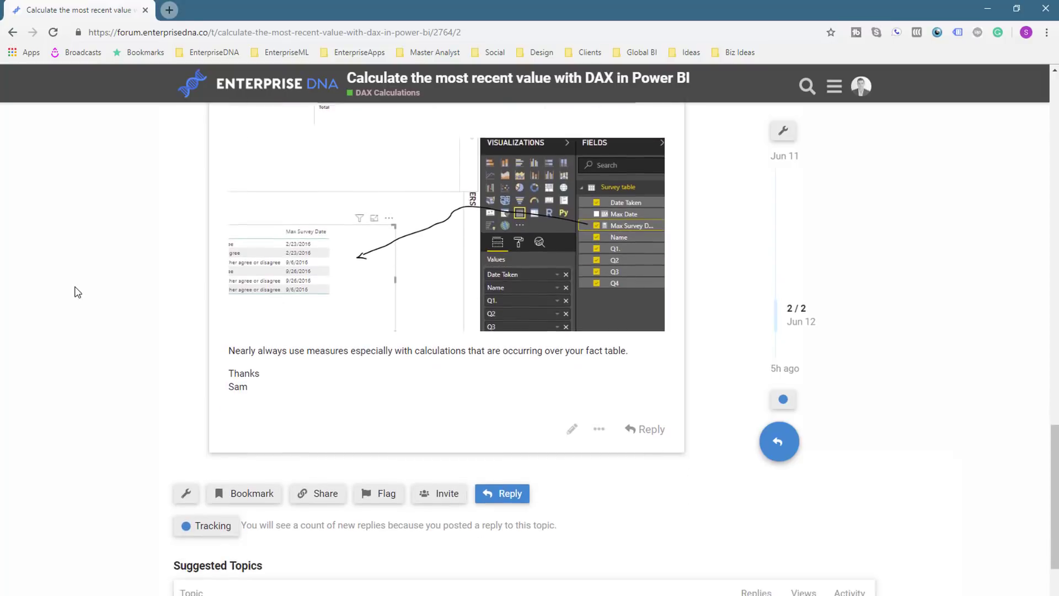
scroll(74, 292, "up", 6)
scroll(74, 291, "up", 2)
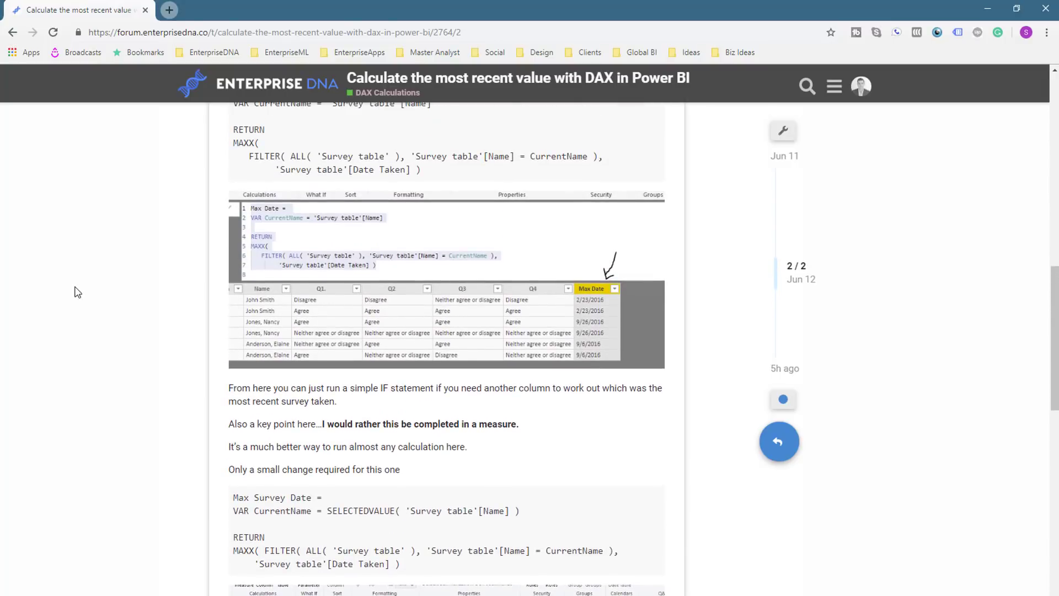
scroll(75, 291, "up", 1)
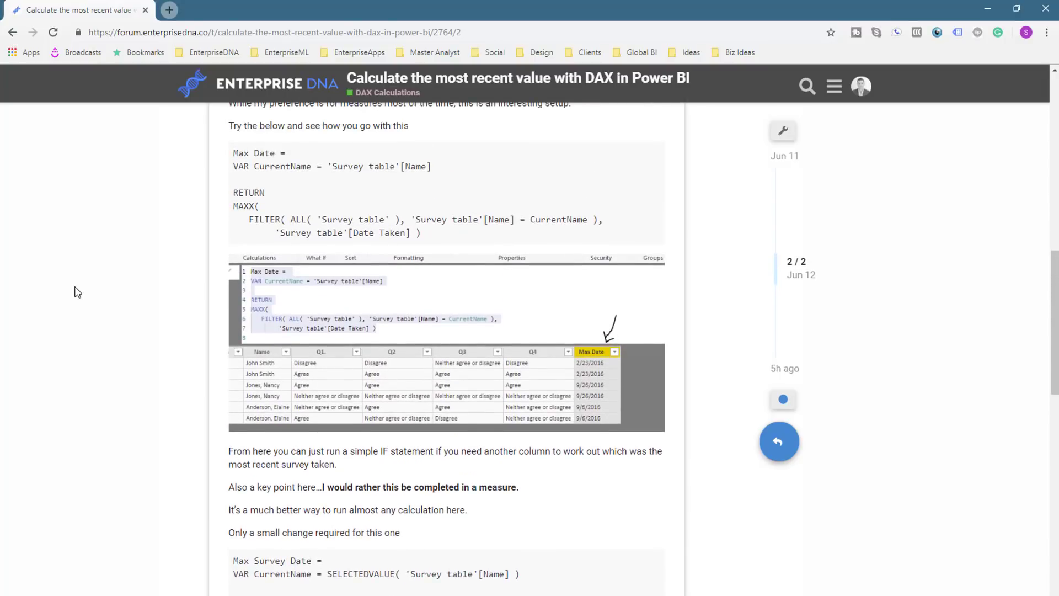
scroll(75, 292, "down", 1)
scroll(75, 292, "up", 2)
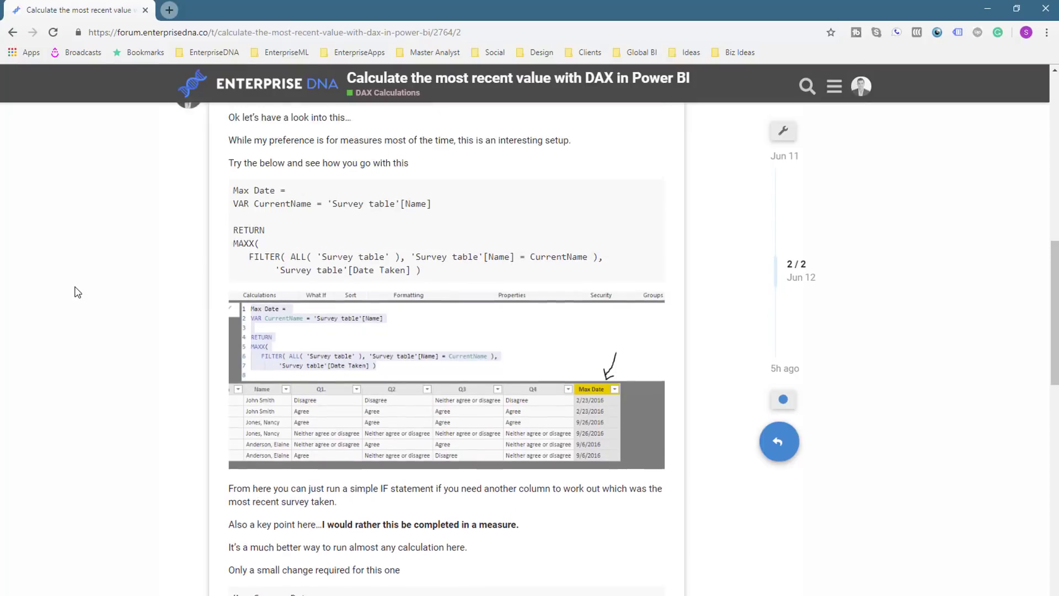
scroll(74, 292, "down", 3)
scroll(75, 291, "down", 1)
scroll(74, 291, "down", 3)
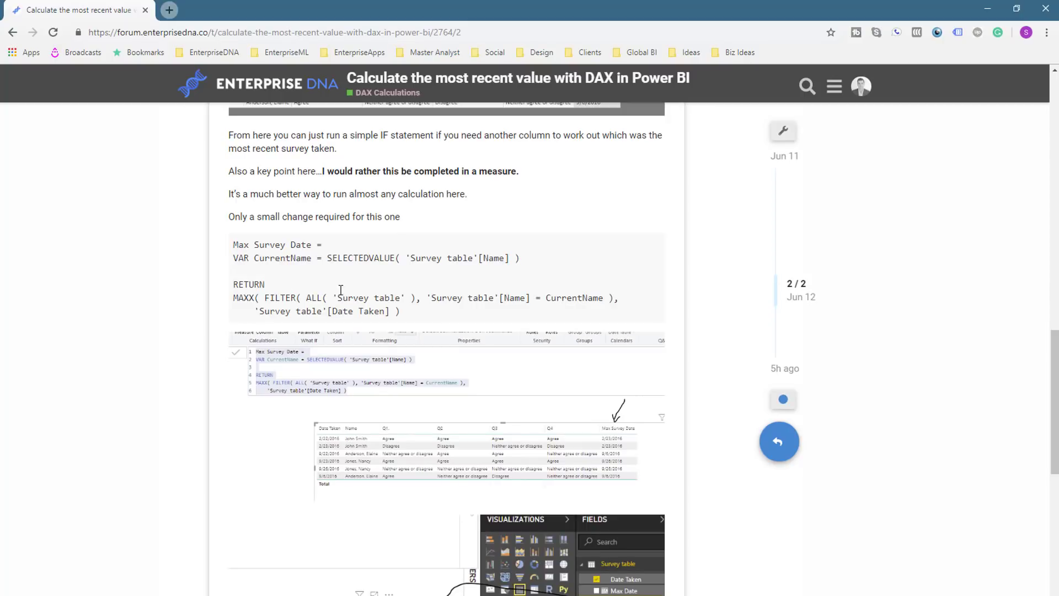
Highlight the MAXX, FILTER and Name = CurrentName parts of the posted measure code while reviewing it
double_click(261, 279)
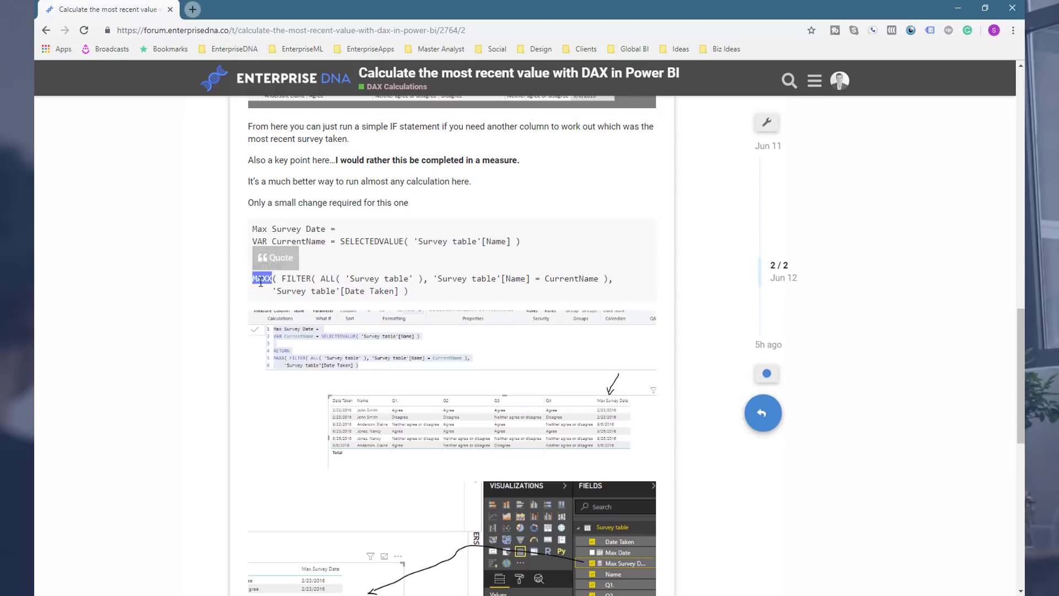
left_click_drag(282, 279, 609, 278)
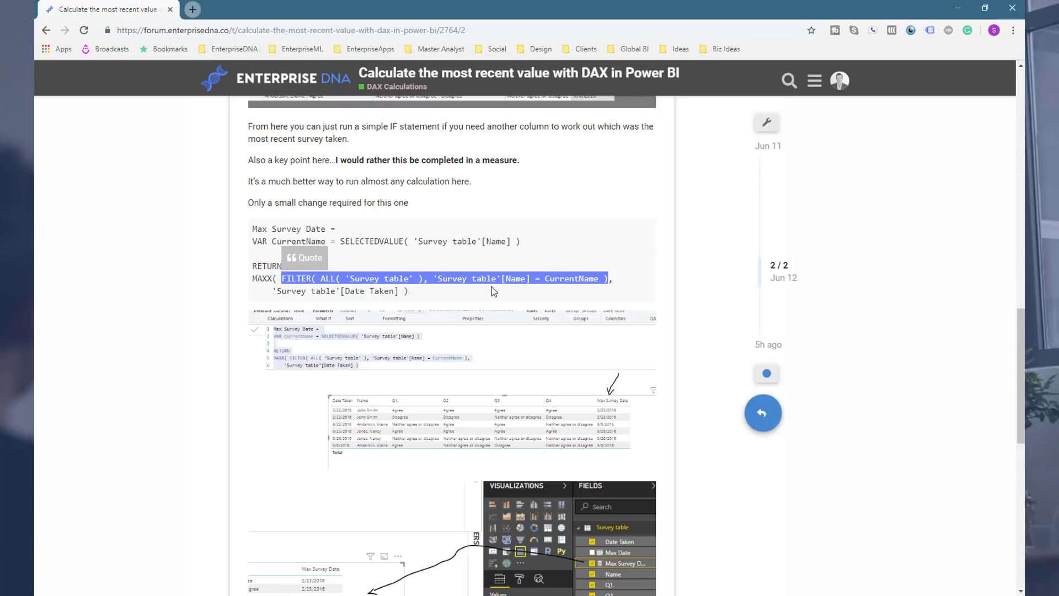
left_click(432, 277)
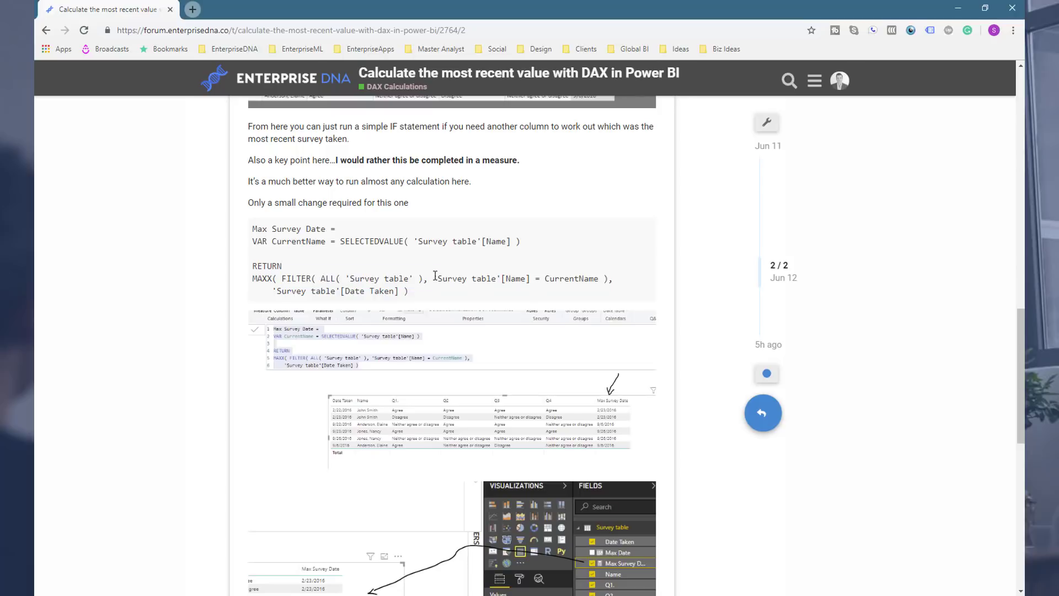
left_click_drag(433, 278, 601, 280)
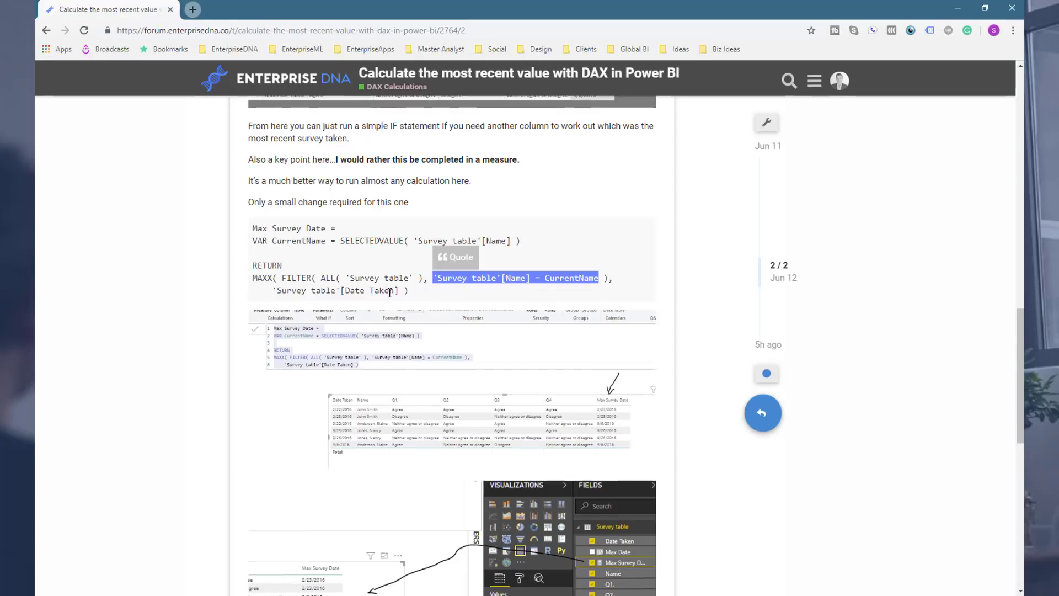
scroll(389, 291, "down", 2)
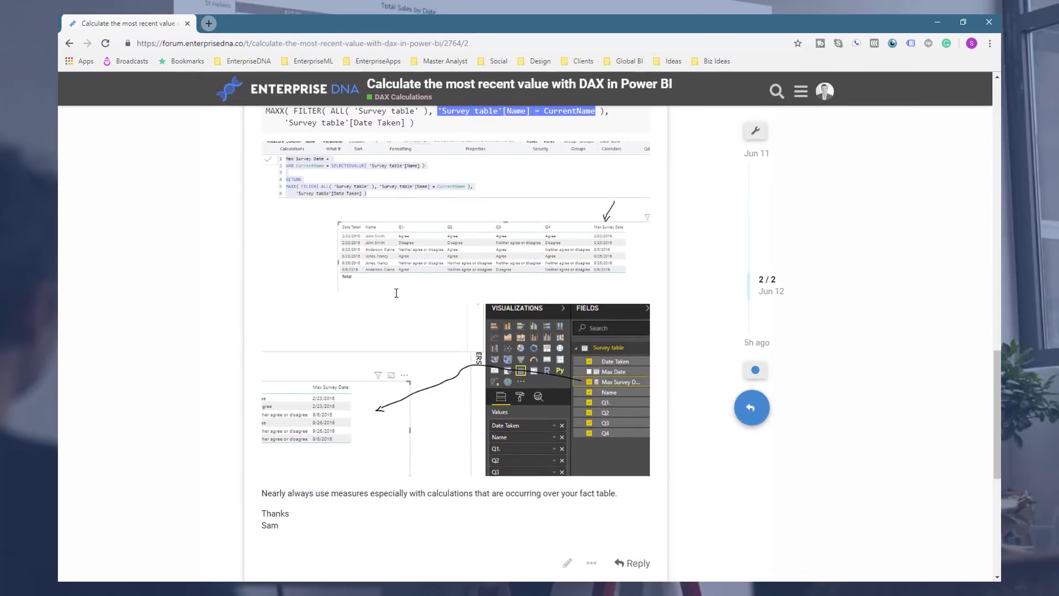